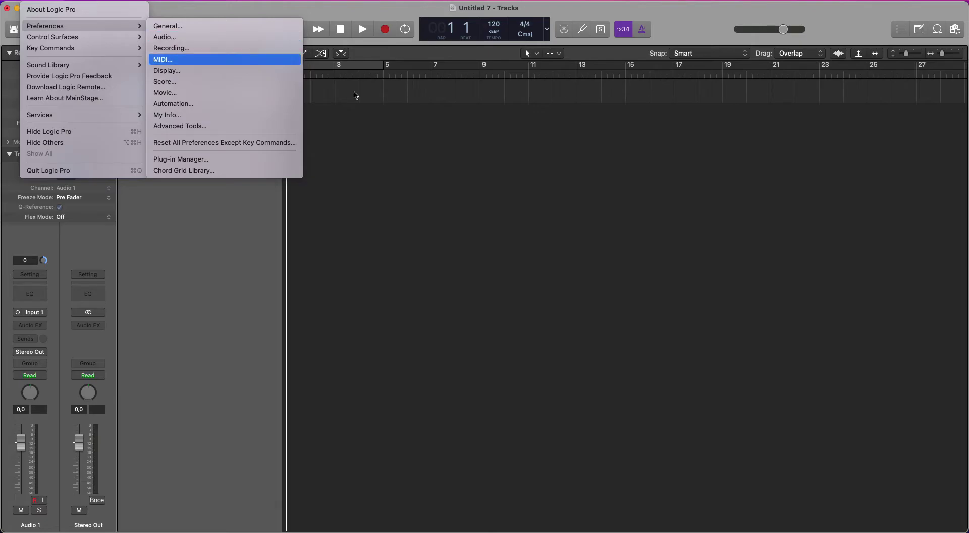
Open the Advanced Tools preferences and review the Additional Options that are enabled
click(422, 150)
click(37, 0)
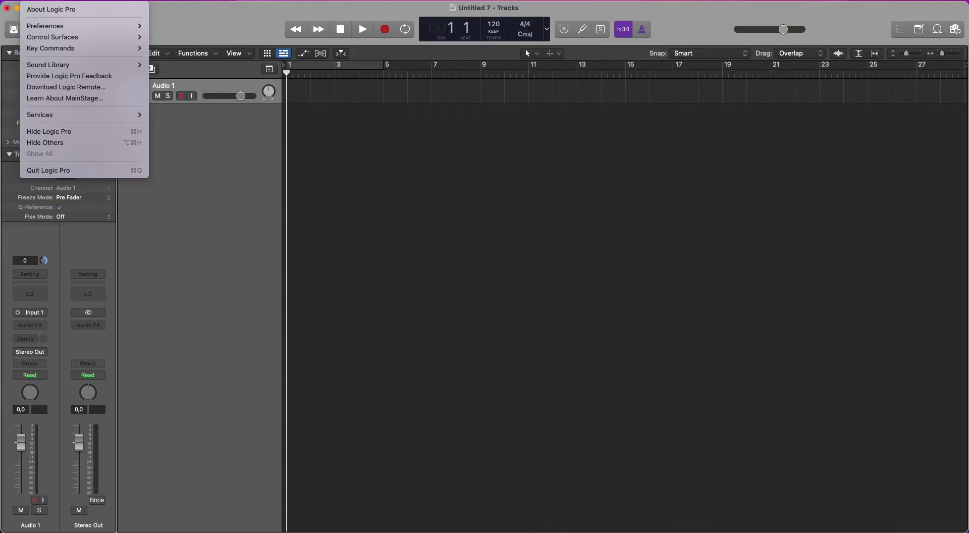
mouse_move(56, 27)
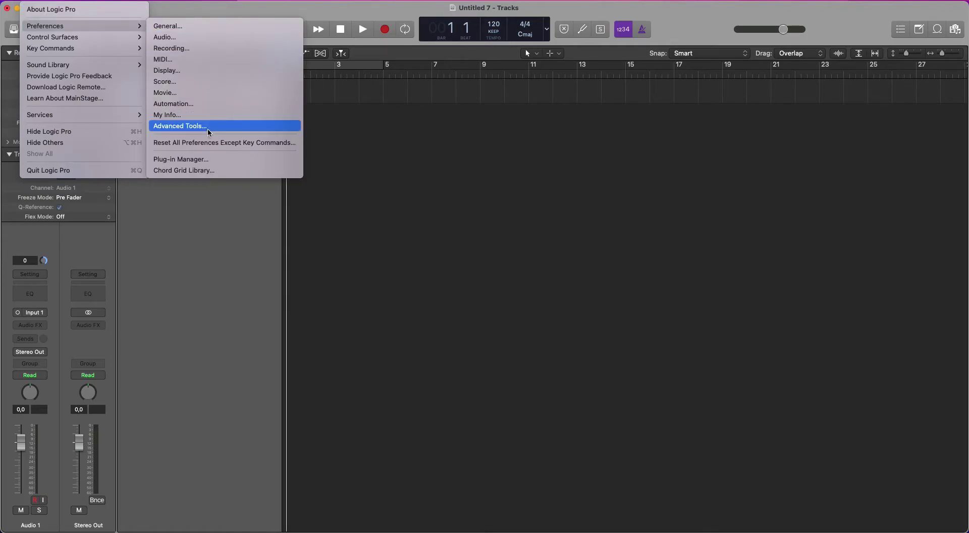
mouse_move(70, 0)
mouse_move(37, 0)
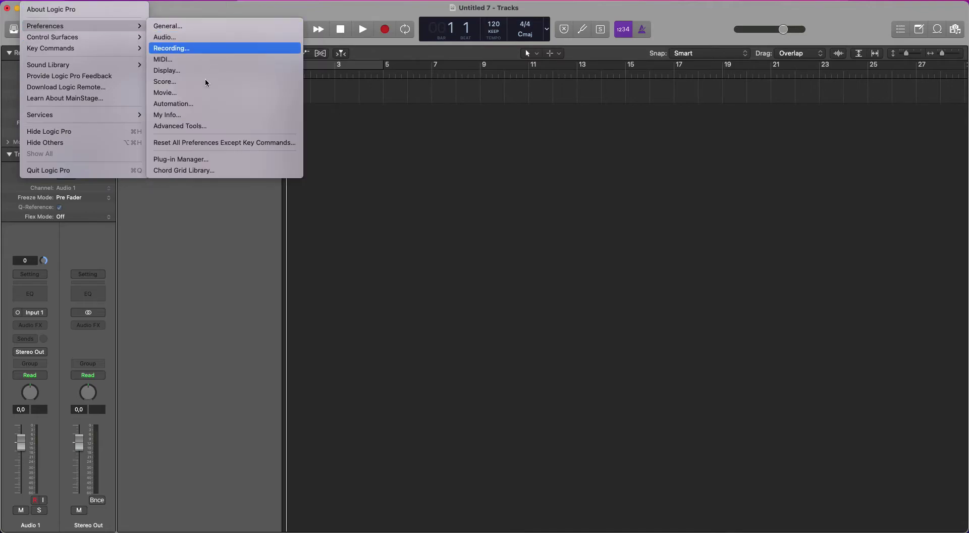
click(187, 127)
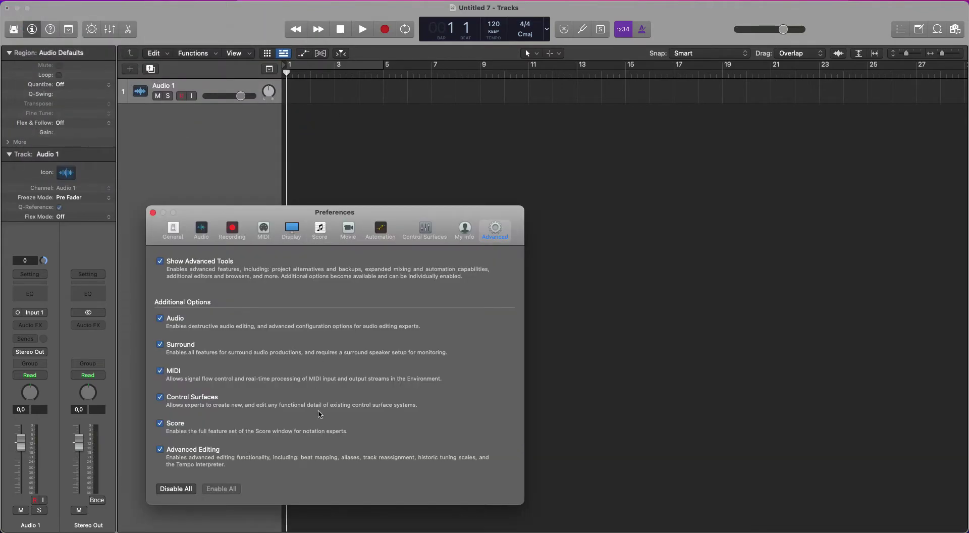
click(160, 449)
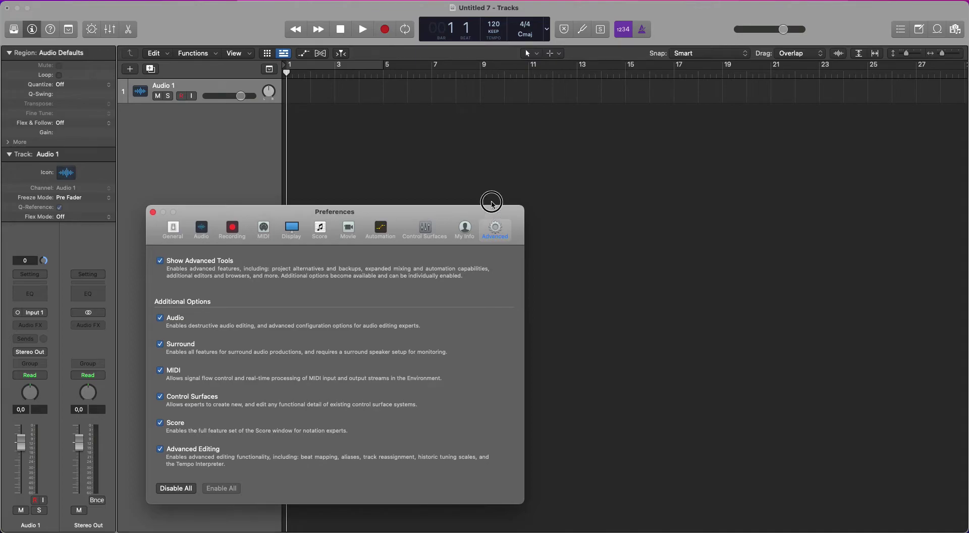
drag(502, 229, 549, 173)
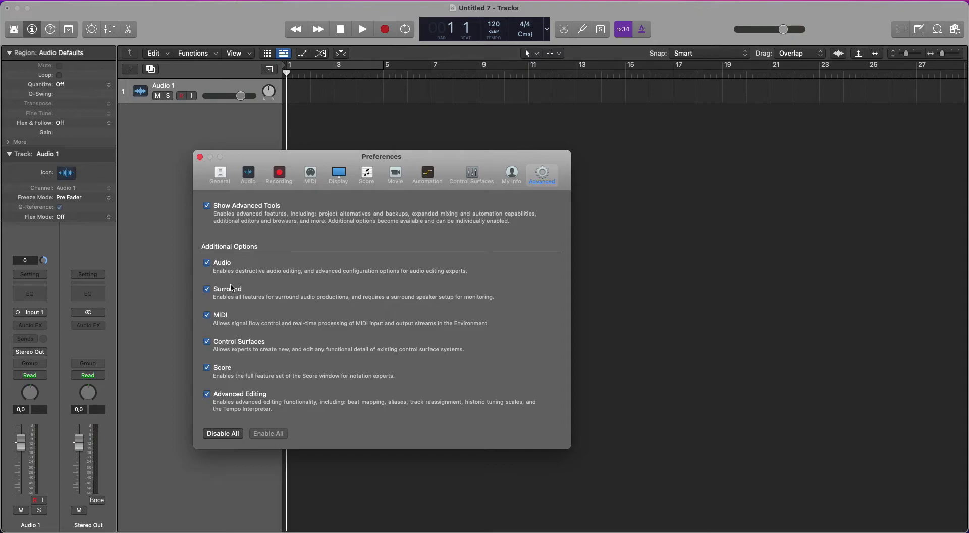
Set the Startup Action in the General project handling preferences to Ask and close the preferences
click(221, 176)
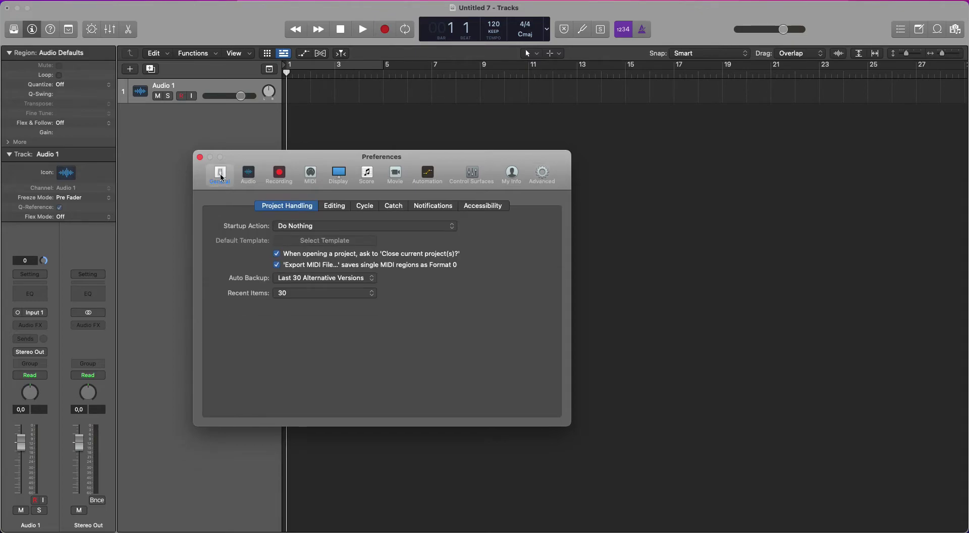
click(350, 152)
drag(350, 153, 349, 153)
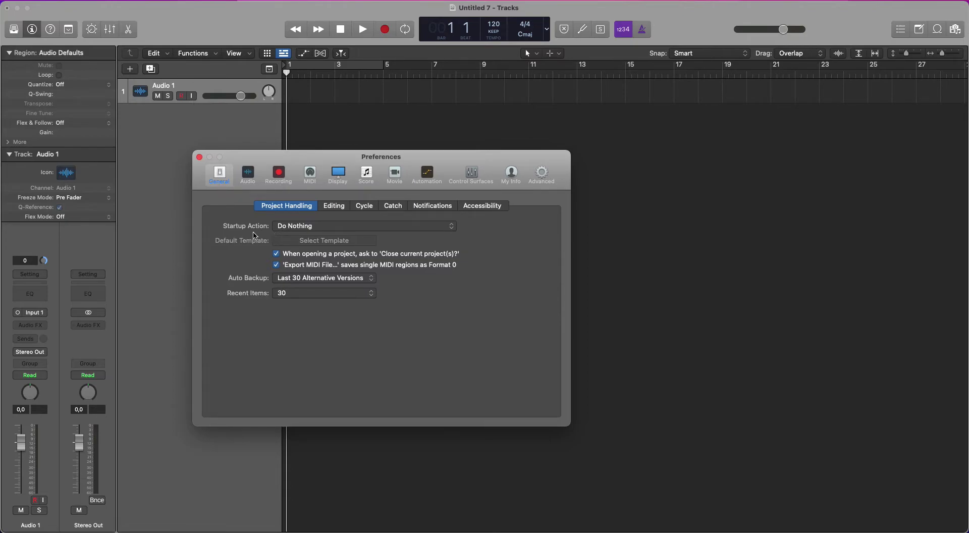
click(390, 230)
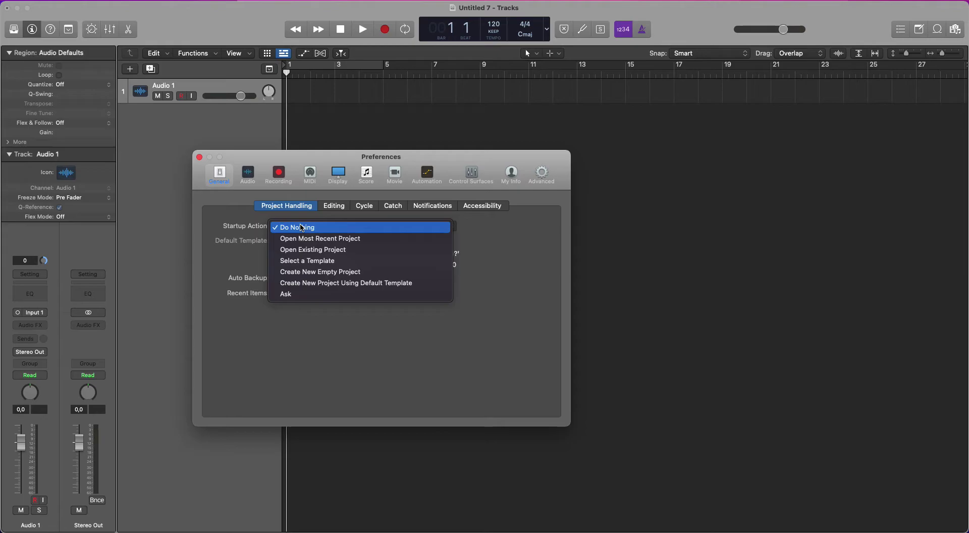
click(304, 298)
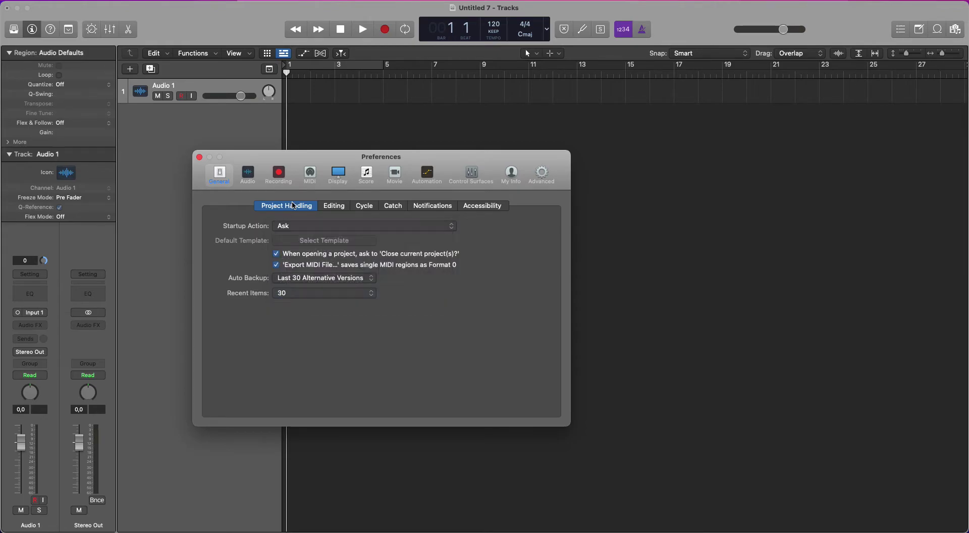
click(199, 157)
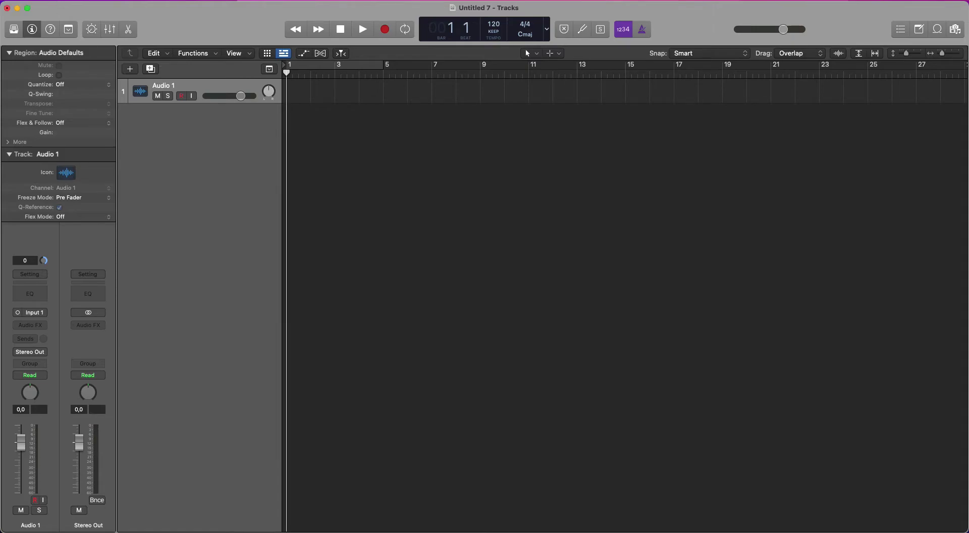
Quit the application without saving the Untitled 7 project
click(51, 6)
click(84, 169)
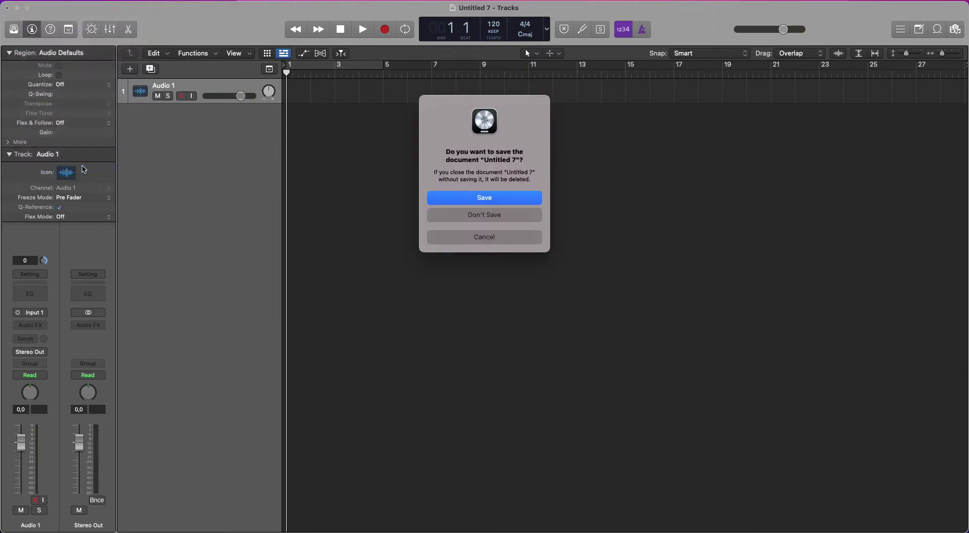
click(503, 217)
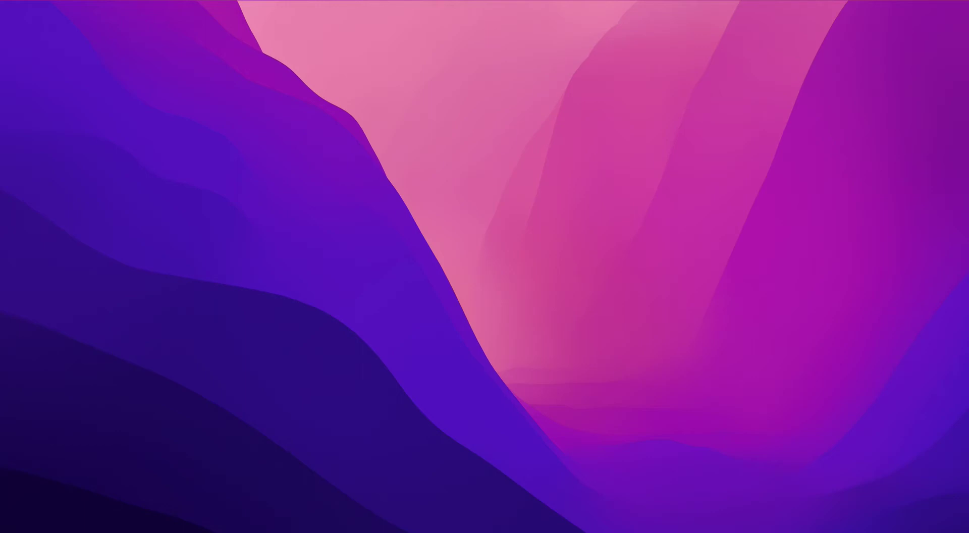
Create a new empty project from the Startup dialog with one audio track on Input 1
drag(512, 177, 452, 158)
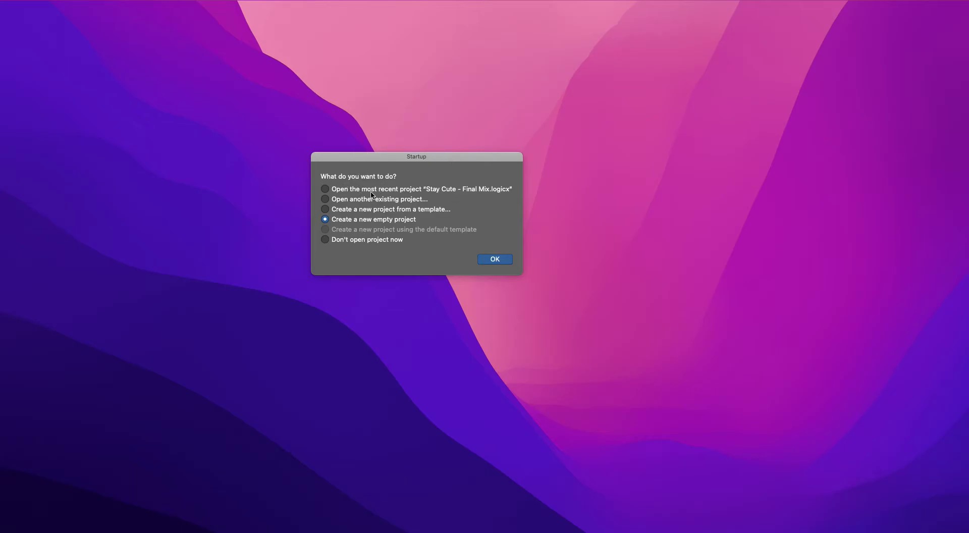
click(495, 258)
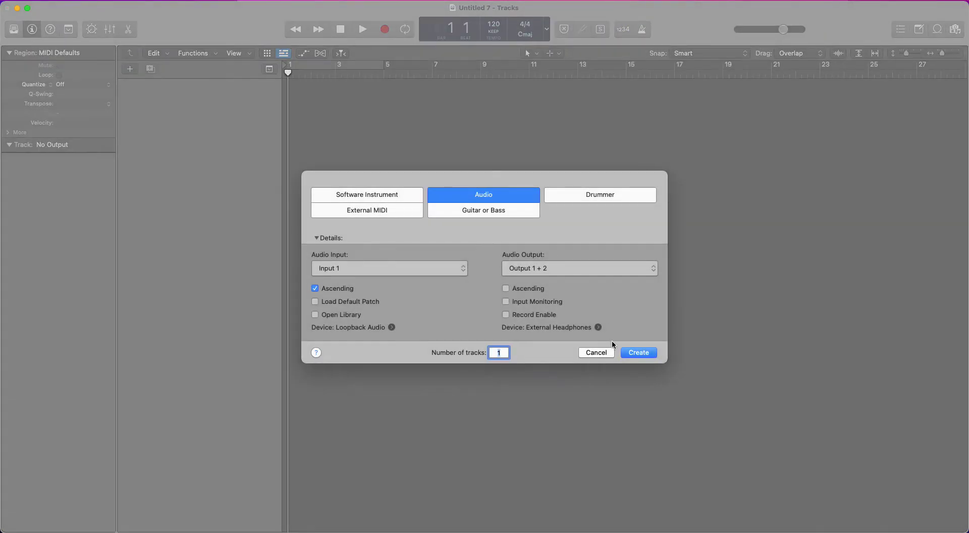
click(652, 355)
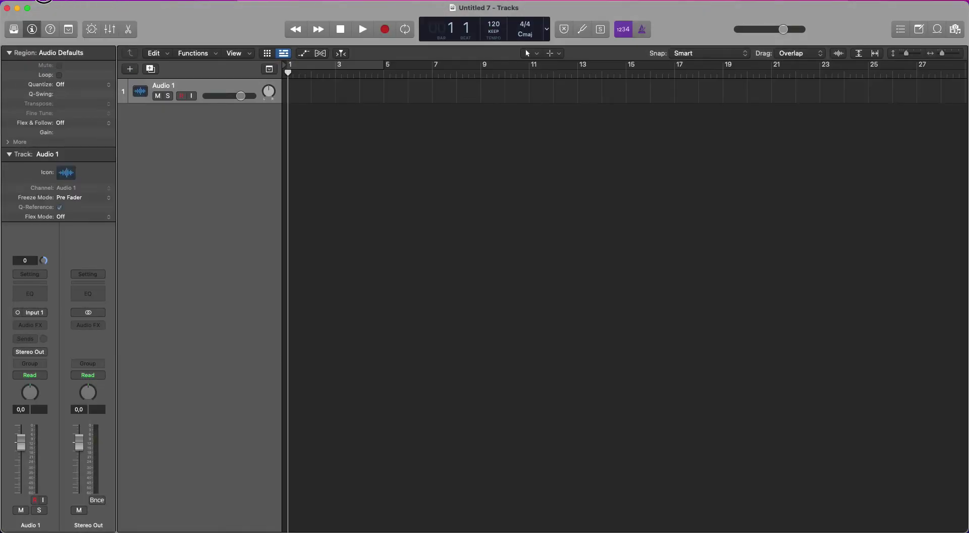
Set the Startup Action in the General preferences to Do Nothing and close the preferences
click(44, 4)
mouse_move(62, 26)
click(174, 25)
click(406, 227)
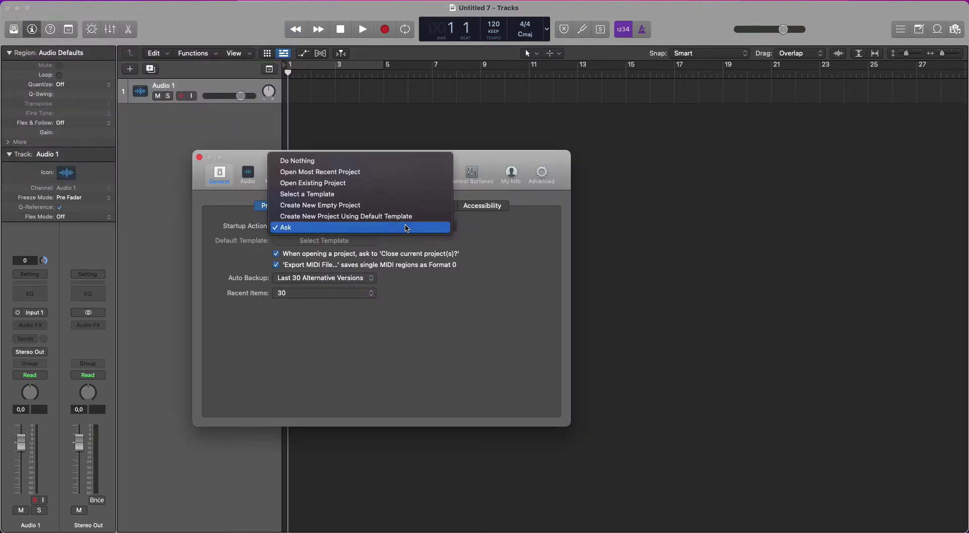
click(328, 161)
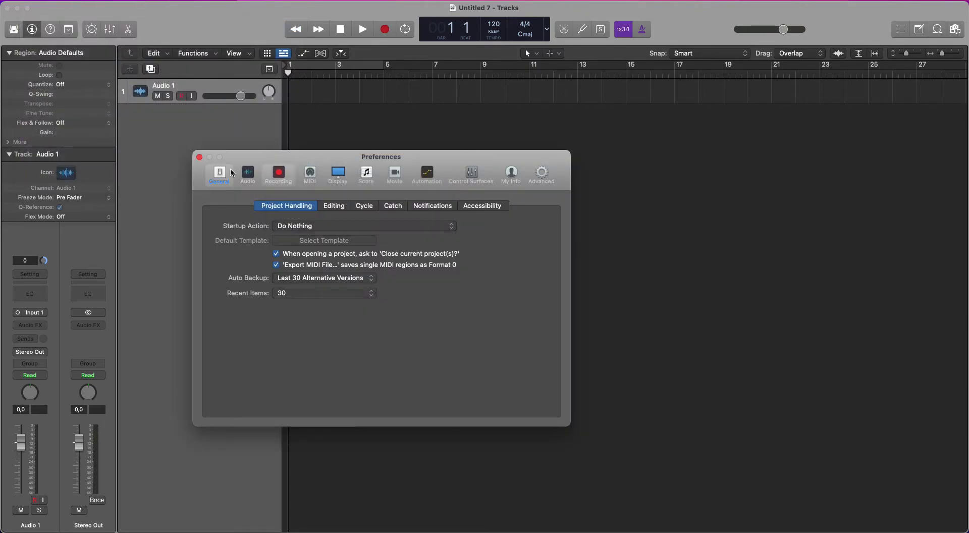
click(197, 157)
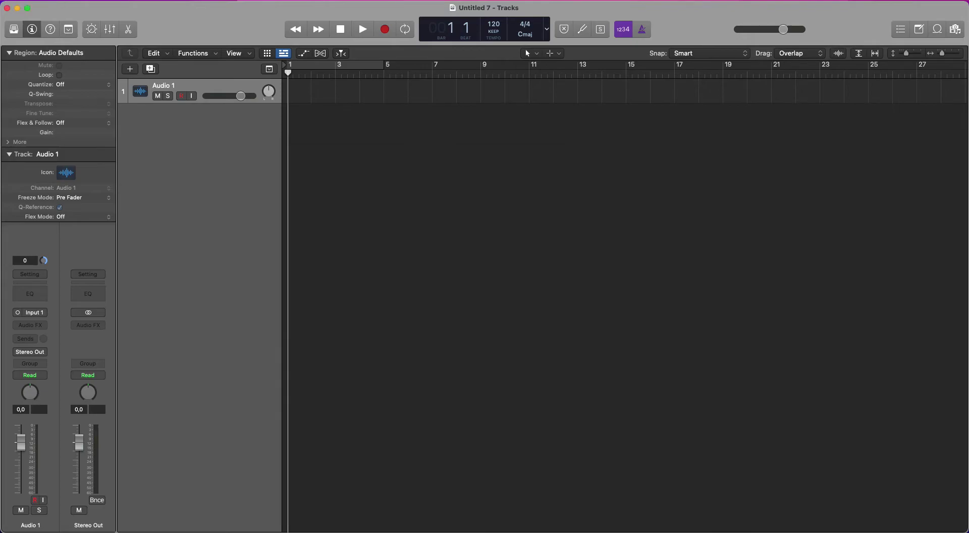
Quit the application and start it again to test the Do Nothing startup action
click(37, 2)
click(80, 171)
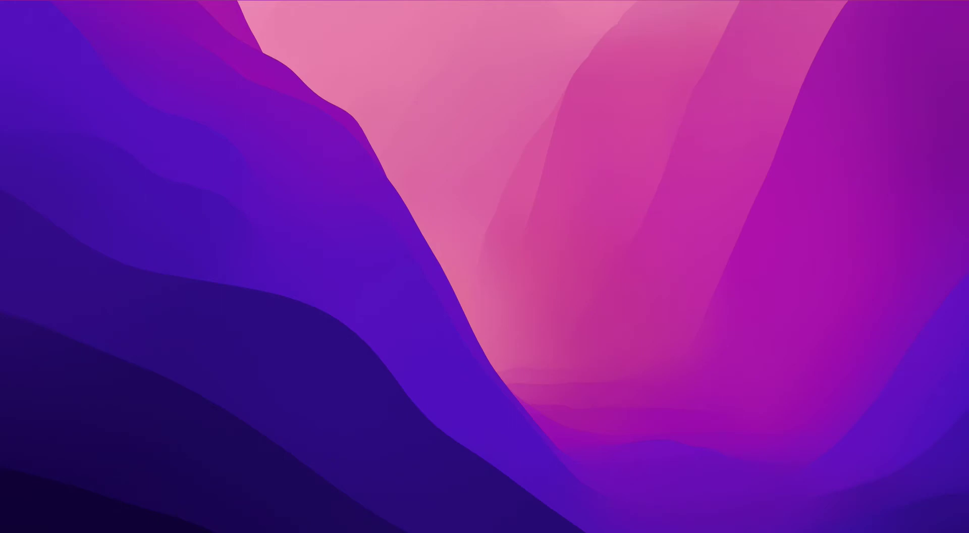
drag(391, 524, 321, 4)
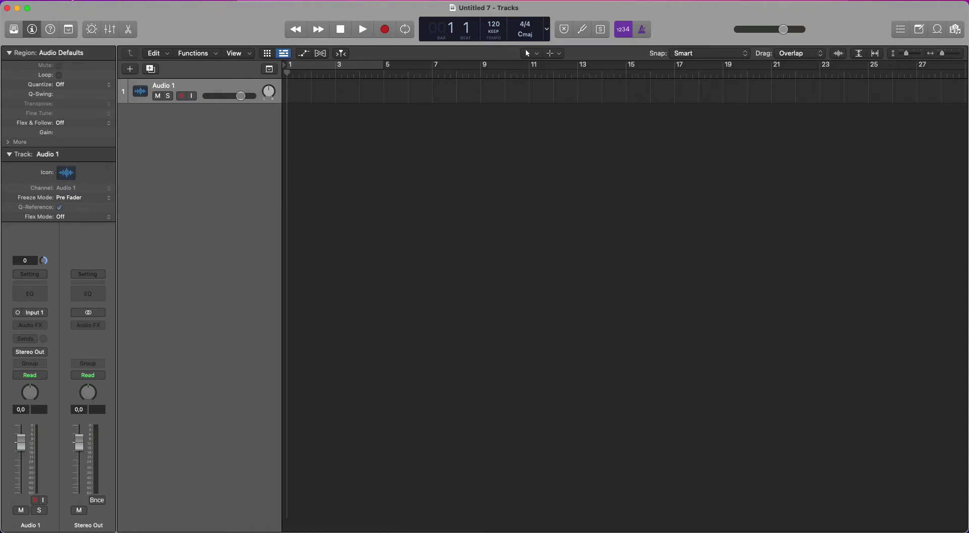
Open the General project handling preferences and examine the available Auto Backup options
click(73, 0)
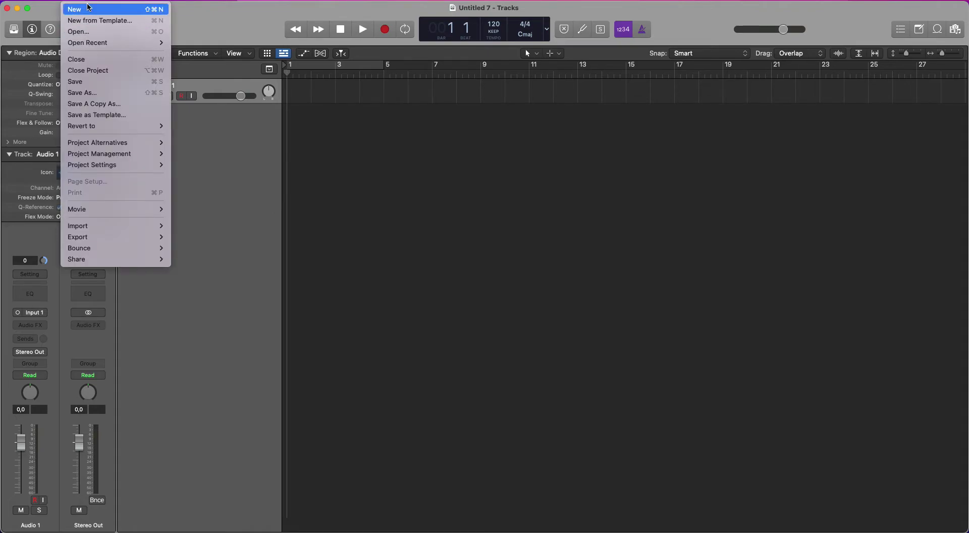
mouse_move(36, 0)
mouse_move(49, 26)
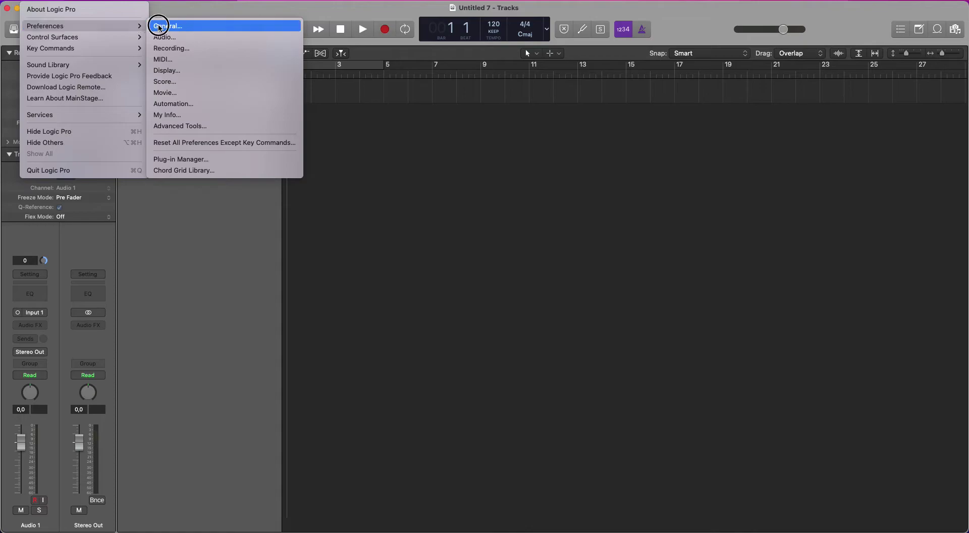
click(159, 26)
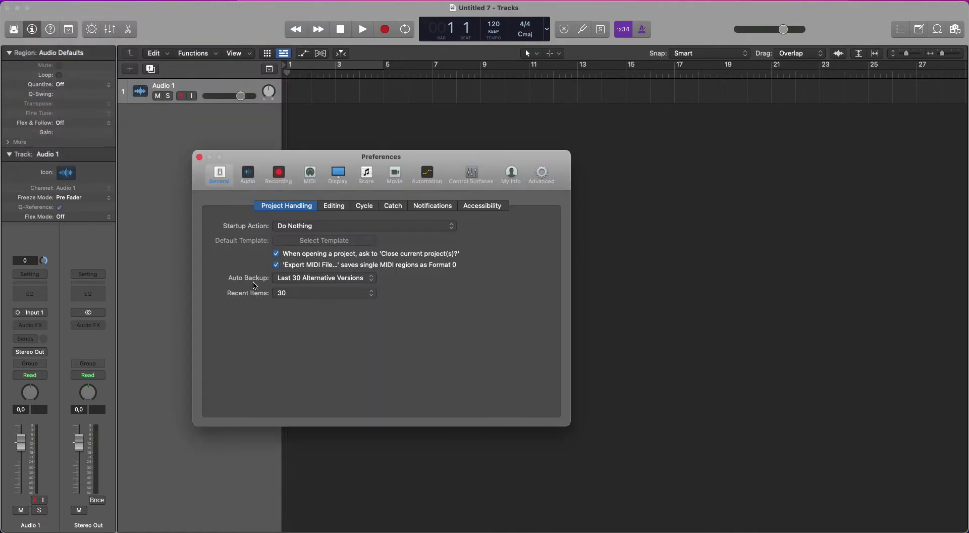
click(347, 278)
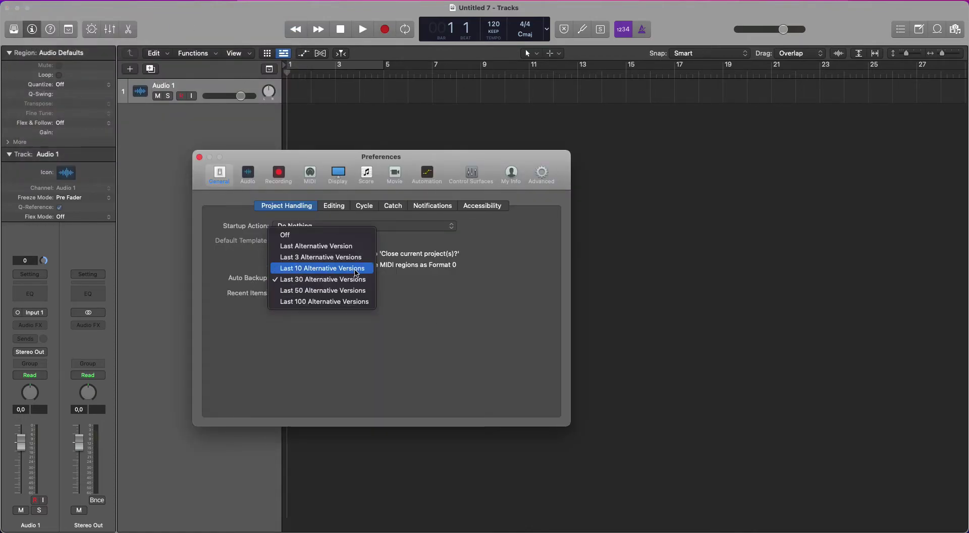
click(464, 286)
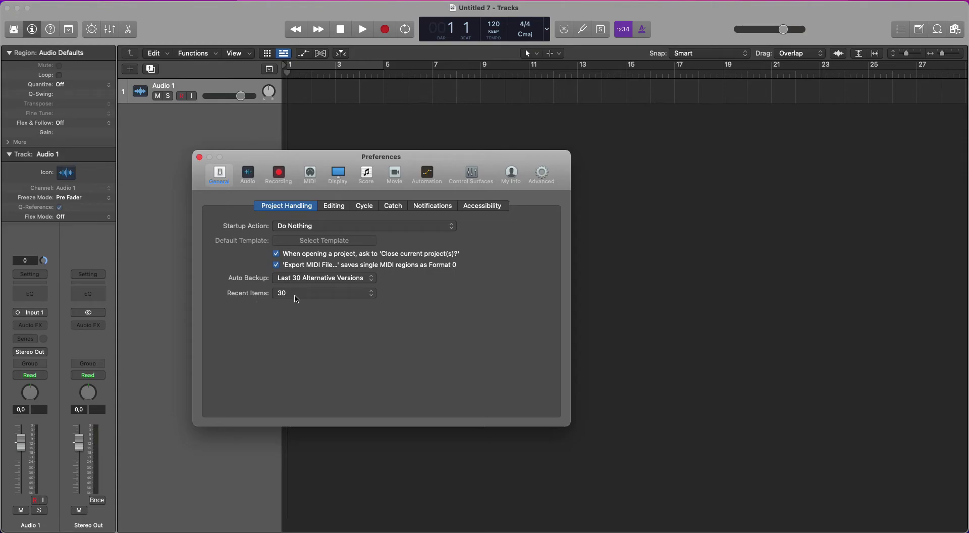
Clear the Open Recent project list and check that list again
click(198, 31)
click(78, 0)
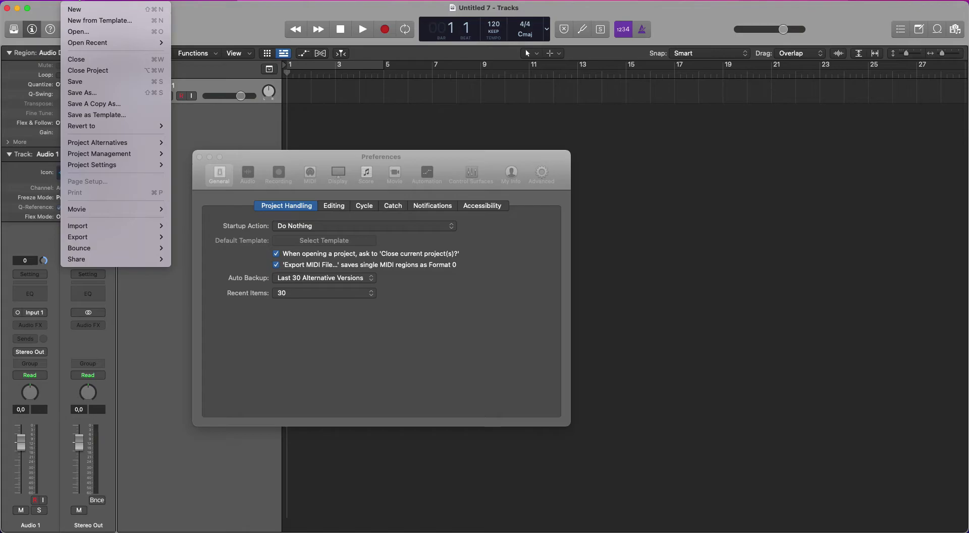
mouse_move(106, 128)
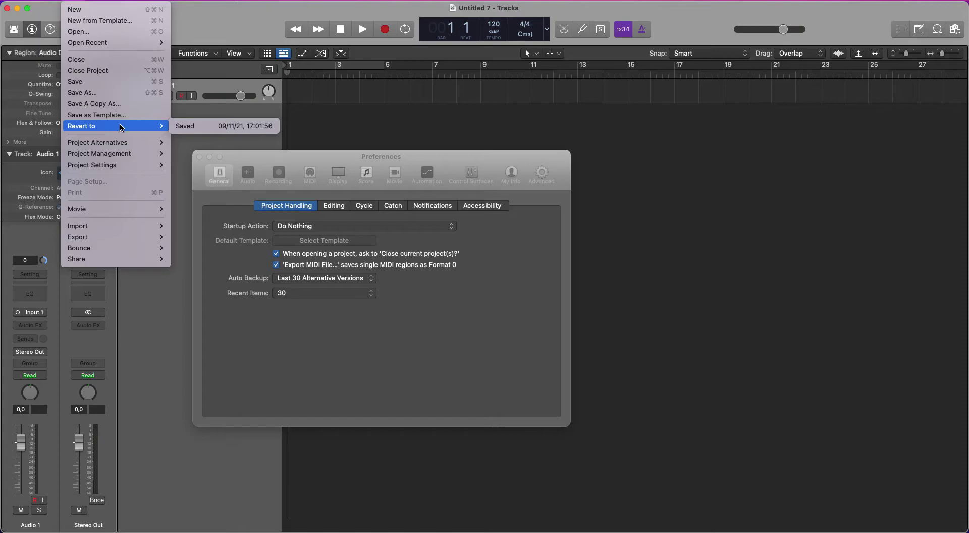
mouse_move(118, 43)
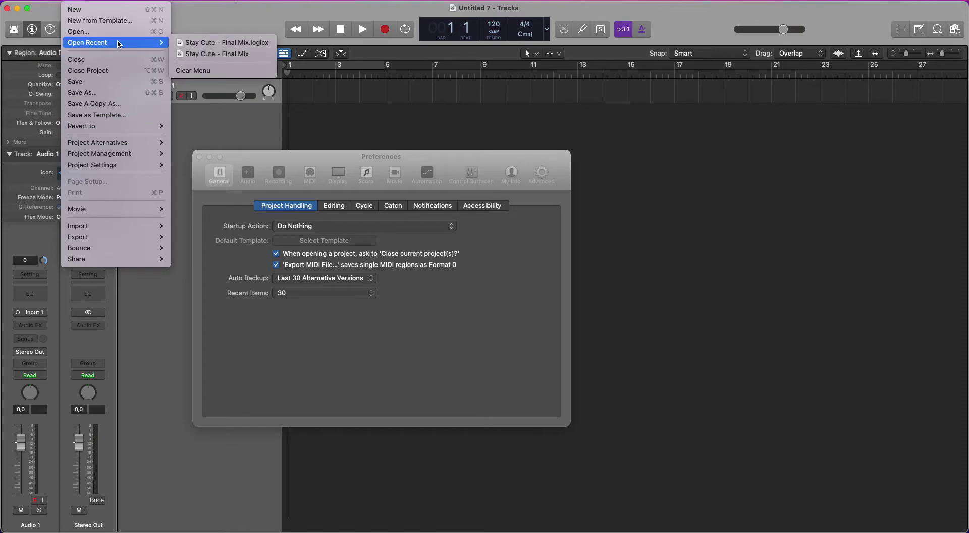
click(237, 70)
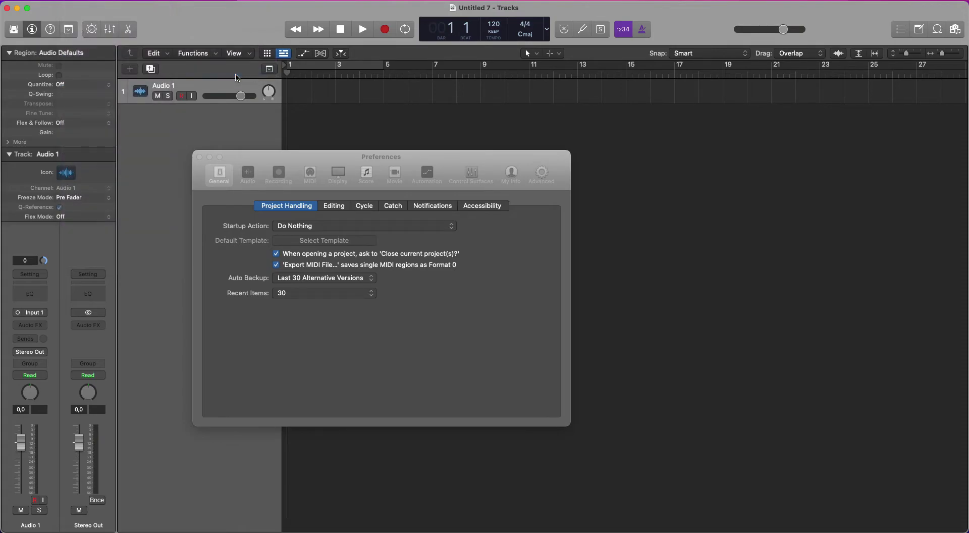
click(73, 1)
mouse_move(104, 44)
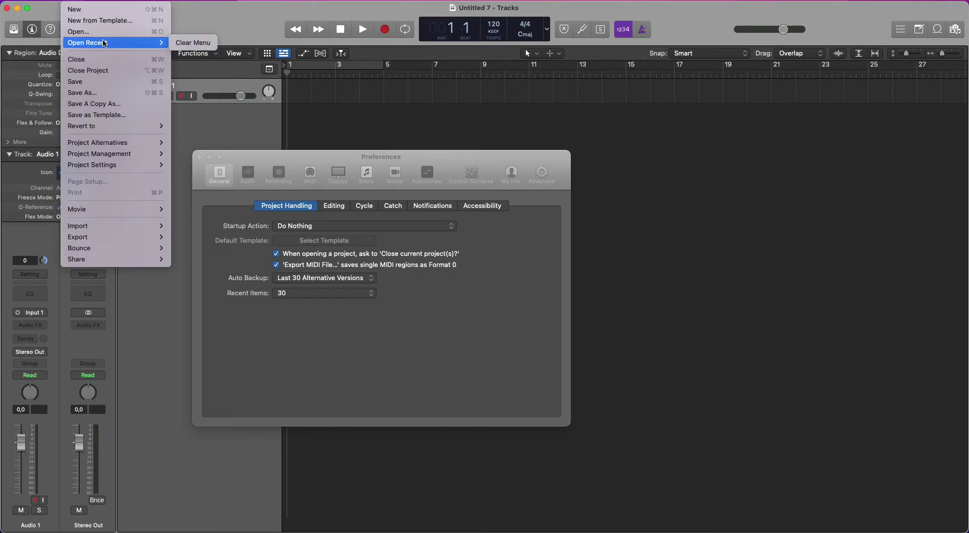
click(497, 366)
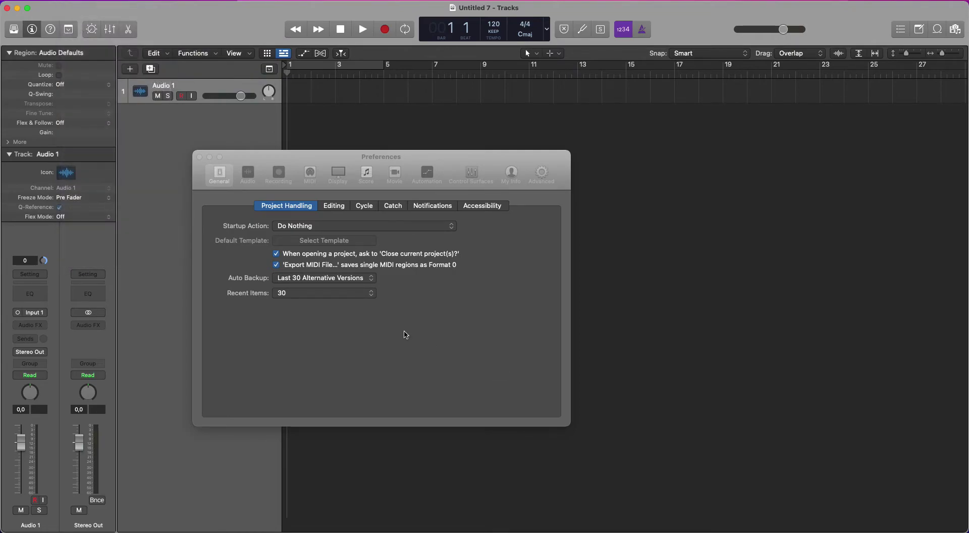
Open the General Editing preferences and examine the Right Mouse Button options, including the shortcut menu in the empty tracks area
click(252, 189)
click(220, 177)
click(340, 209)
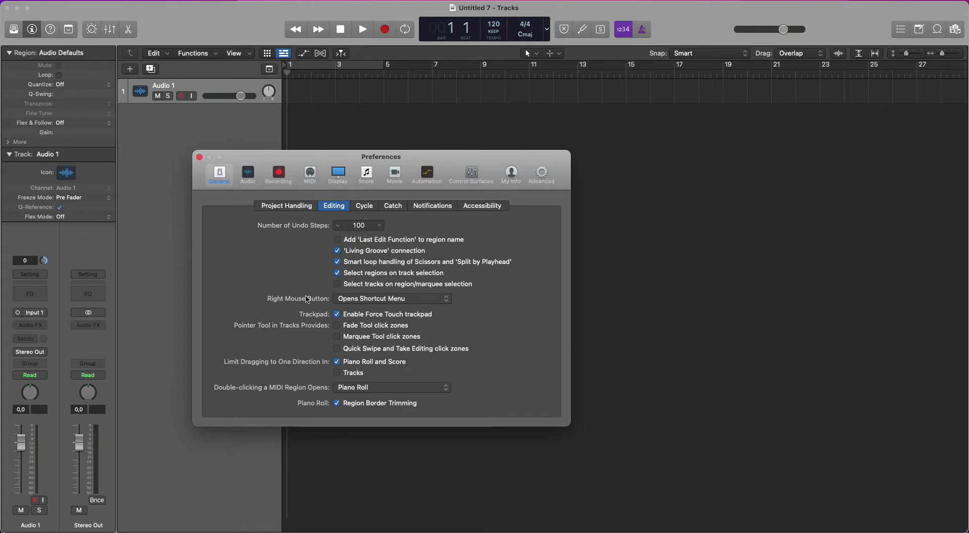
click(422, 301)
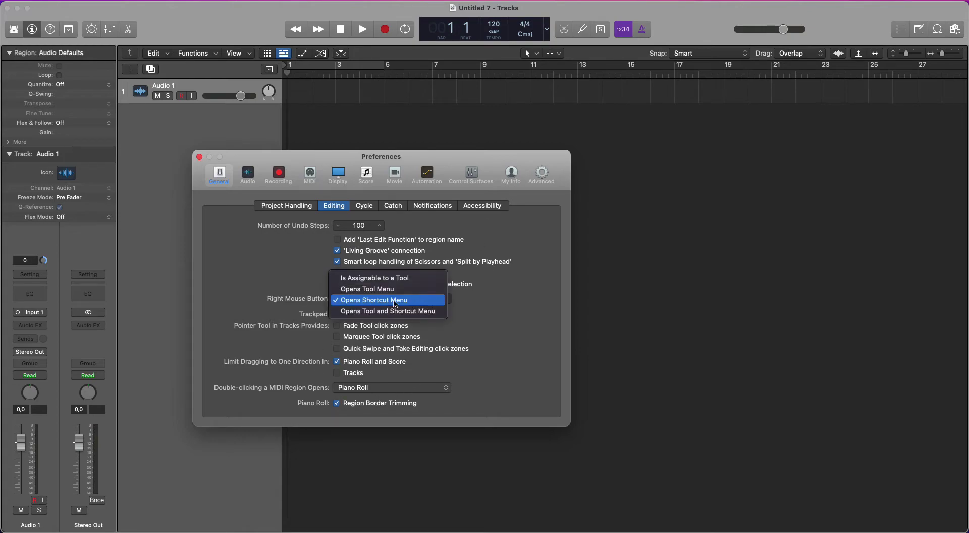
right_click(680, 279)
right_click(632, 277)
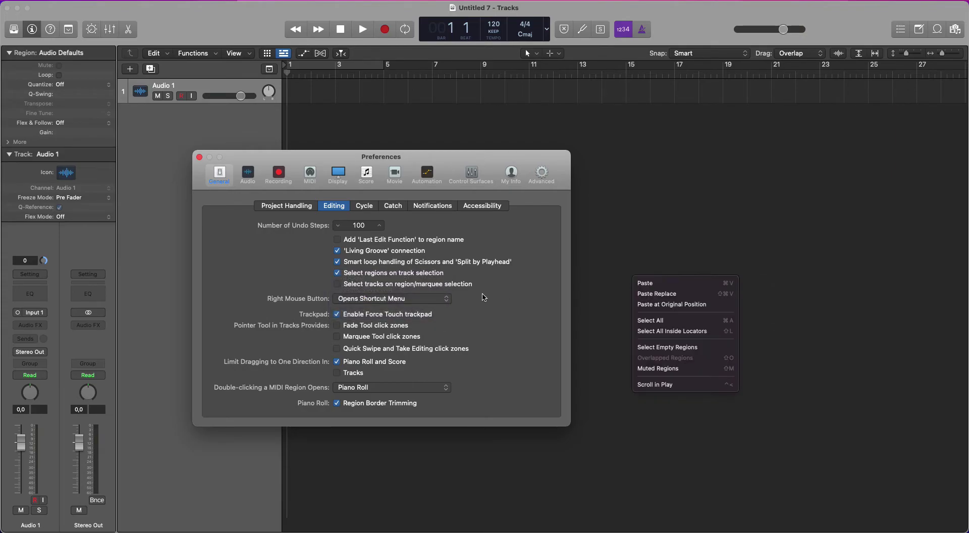
Set the Right Mouse Button option to Opens Tool and Shortcut Menu and test it in the empty tracks area
click(444, 302)
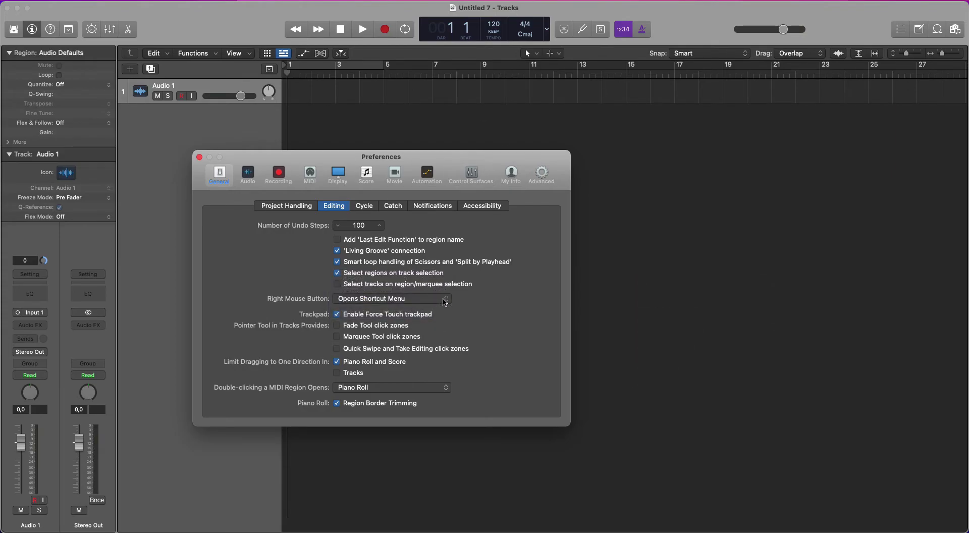
click(445, 302)
click(437, 311)
right_click(633, 242)
click(448, 316)
Try the Right Mouse Button option Is Assignable to a Tool in the tracks area and restore Opens Shortcut Menu
click(442, 298)
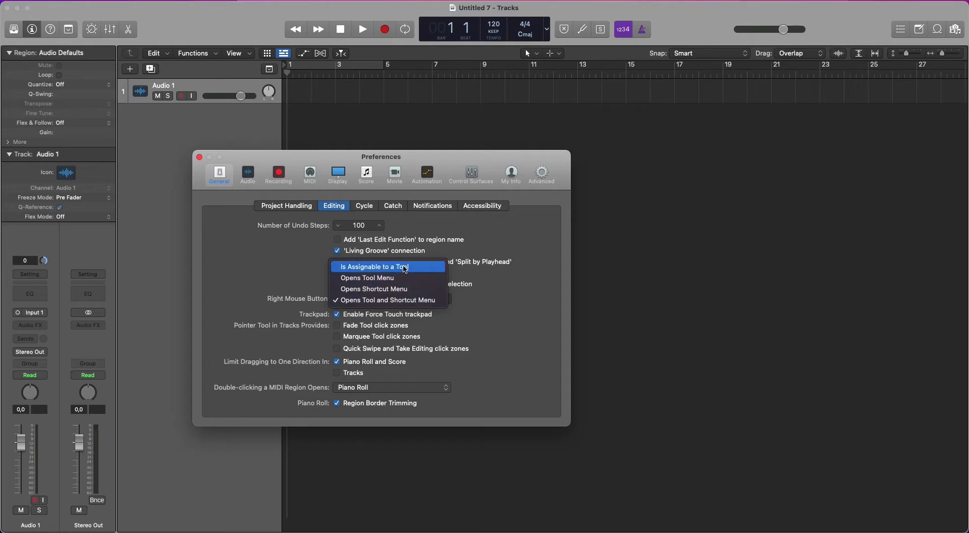
click(376, 266)
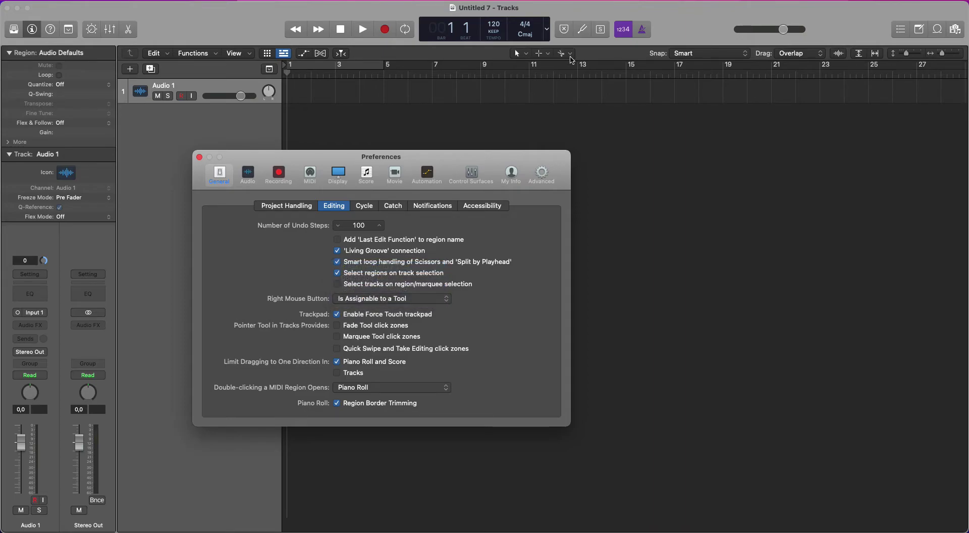
right_click(637, 189)
right_click(637, 189)
right_click(636, 189)
click(422, 299)
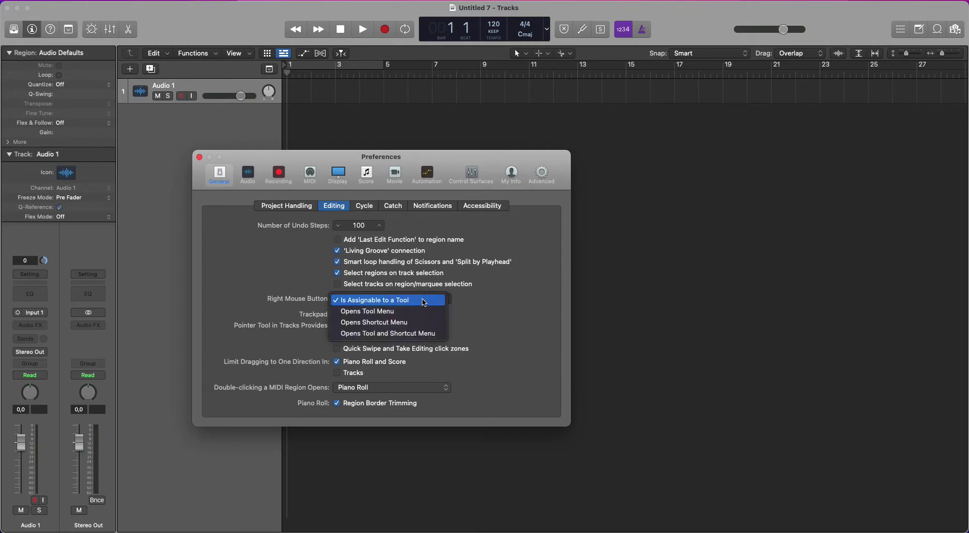
click(414, 323)
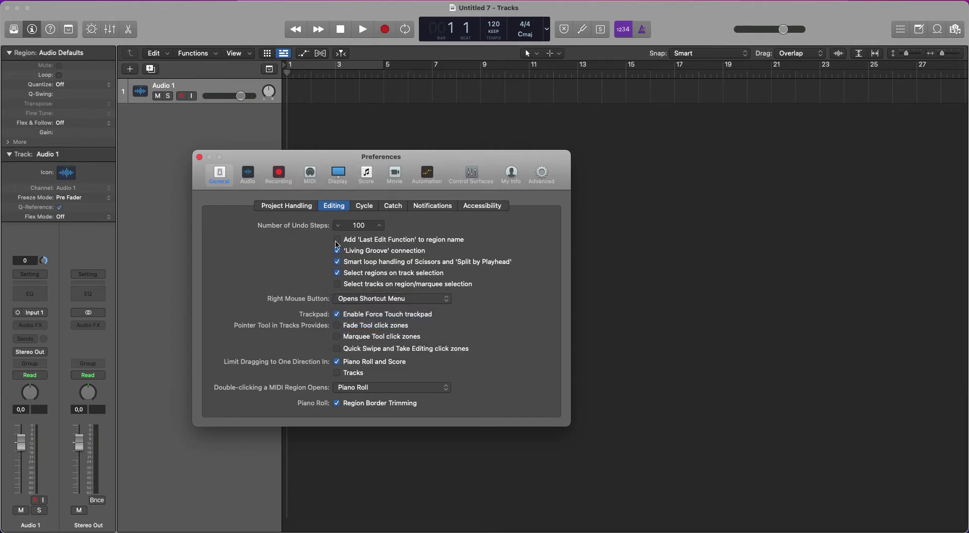
Open the Audio Devices preferences and examine the I/O Buffer Size options and the resulting latency
click(248, 173)
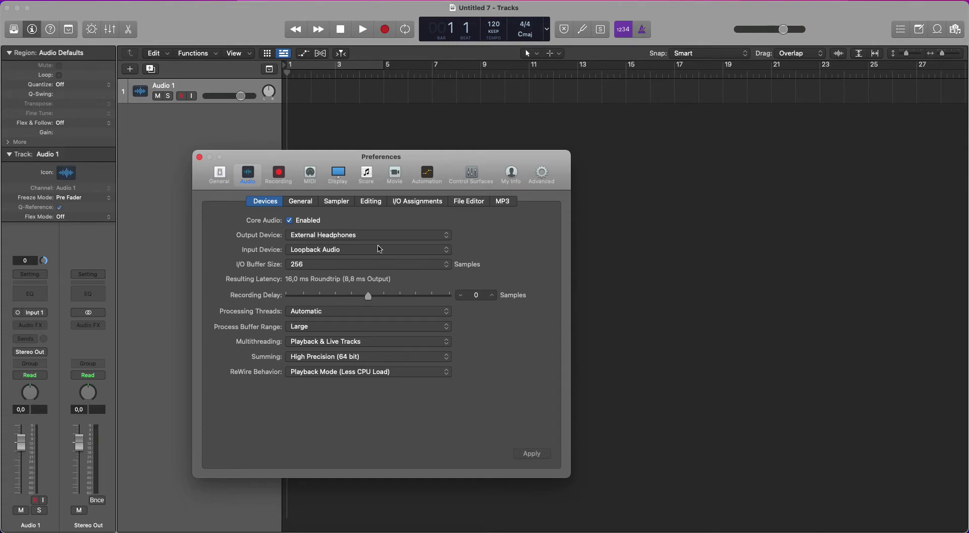
click(355, 264)
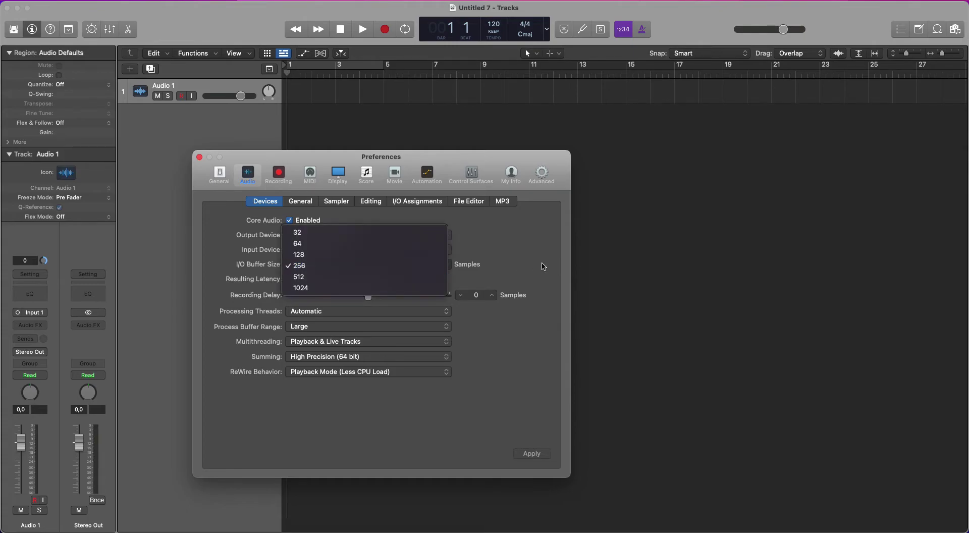
click(534, 268)
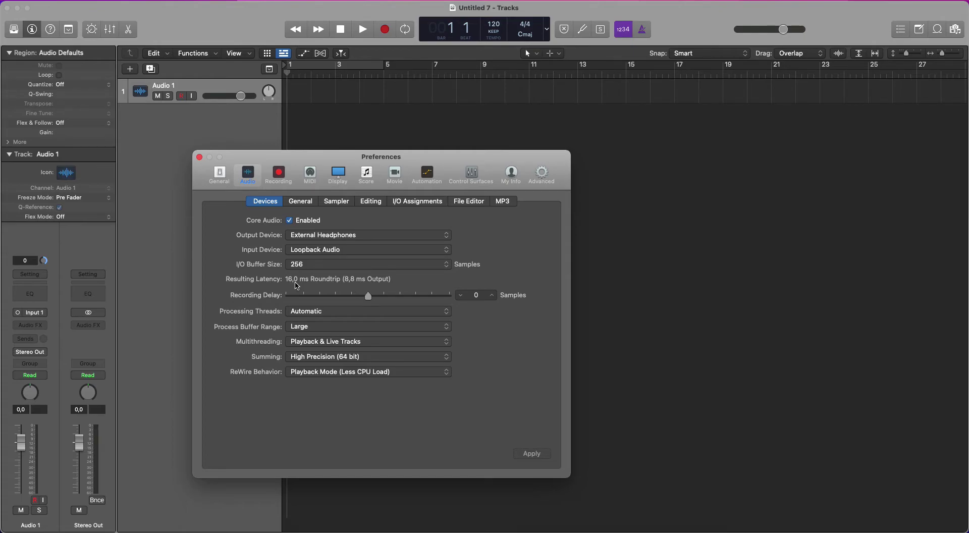
mouse_move(297, 286)
click(336, 263)
click(521, 257)
click(305, 266)
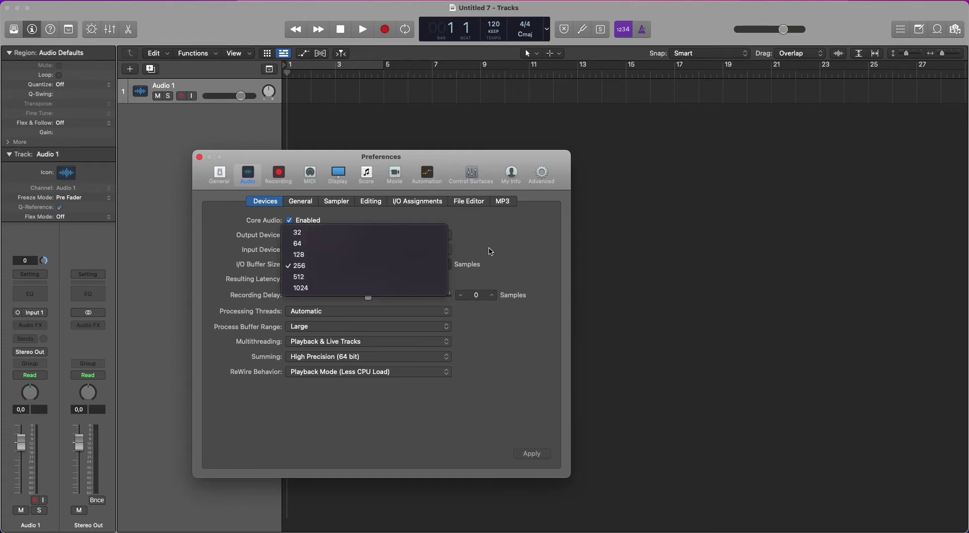
click(501, 249)
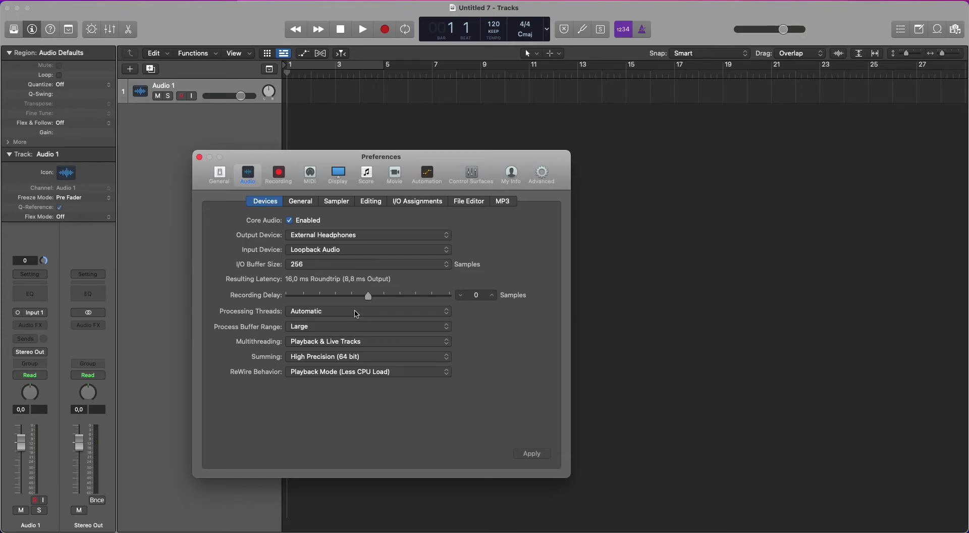
Examine the available options for Processing Threads, Process Buffer Range and Multithreading
click(357, 312)
click(507, 273)
click(339, 326)
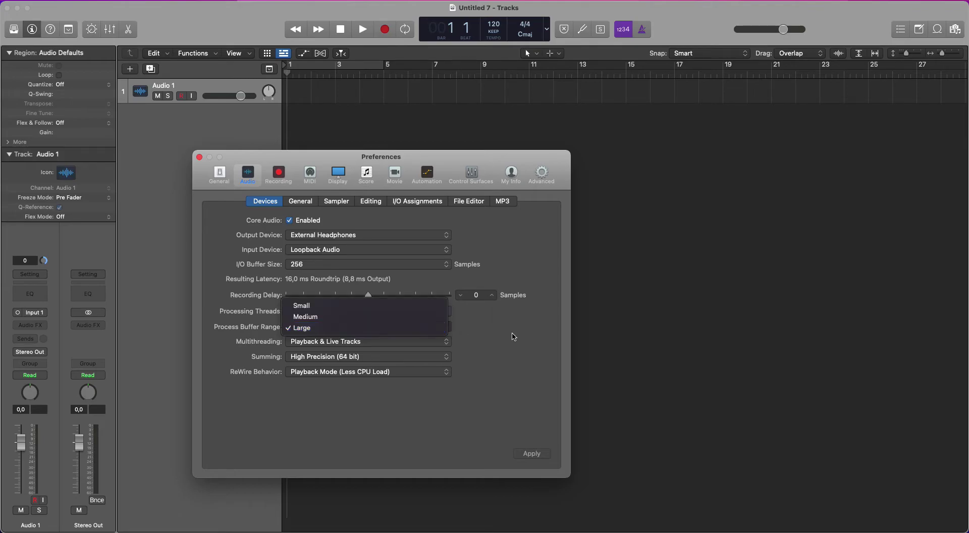
click(538, 336)
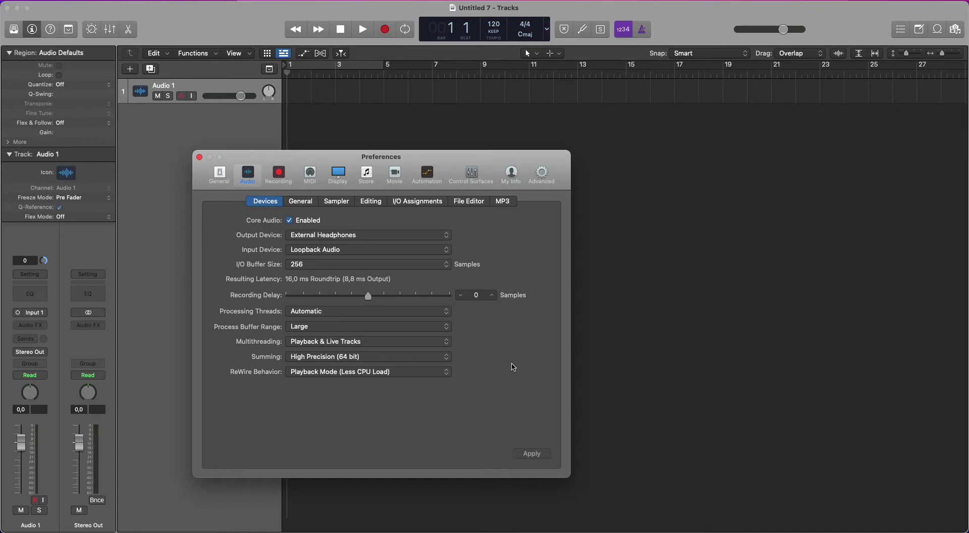
click(372, 341)
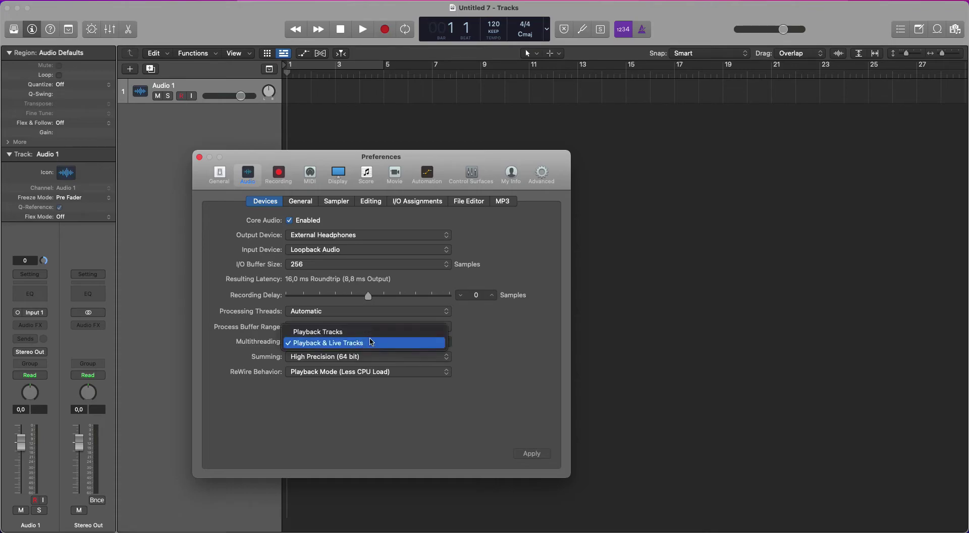
click(506, 340)
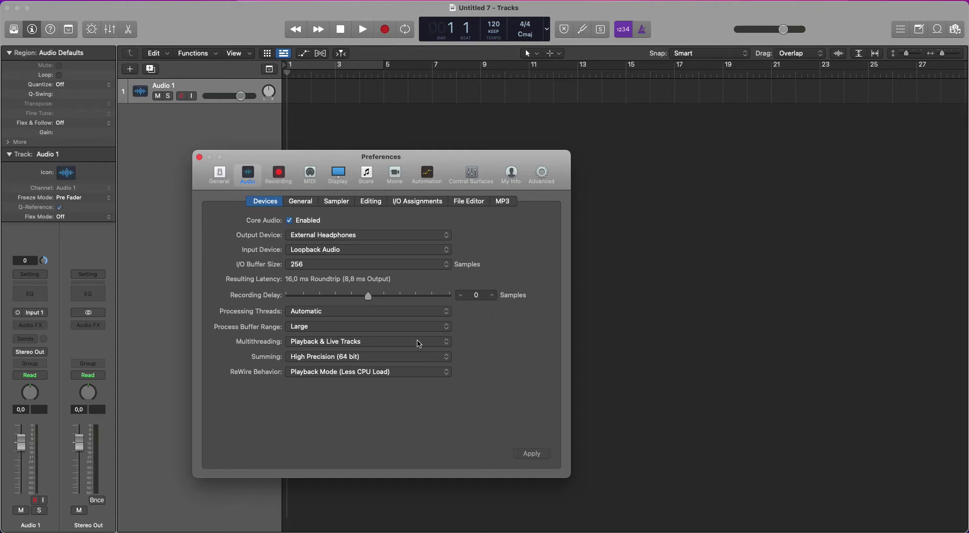
Switch the control bar display to Custom and open the Performance Meter from its CPU and HD load display
click(547, 30)
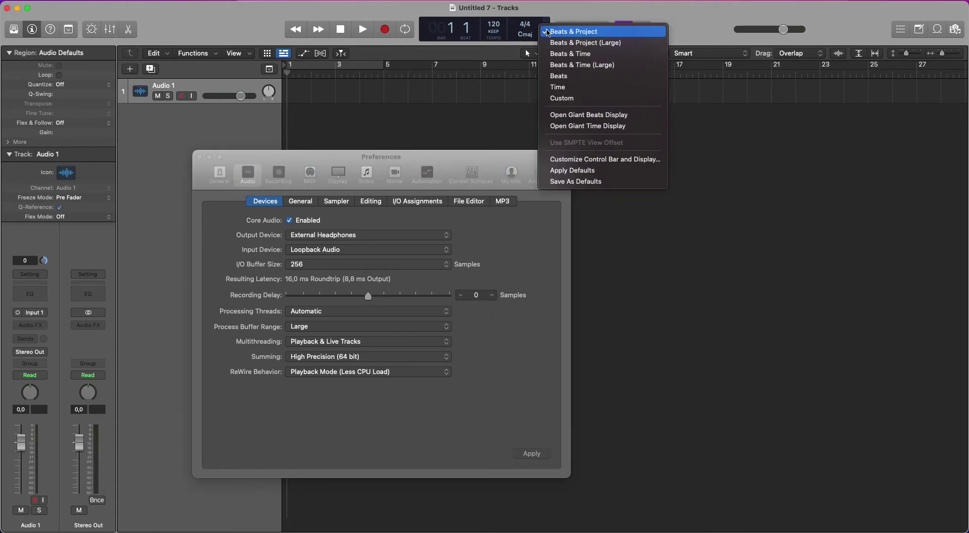
click(576, 99)
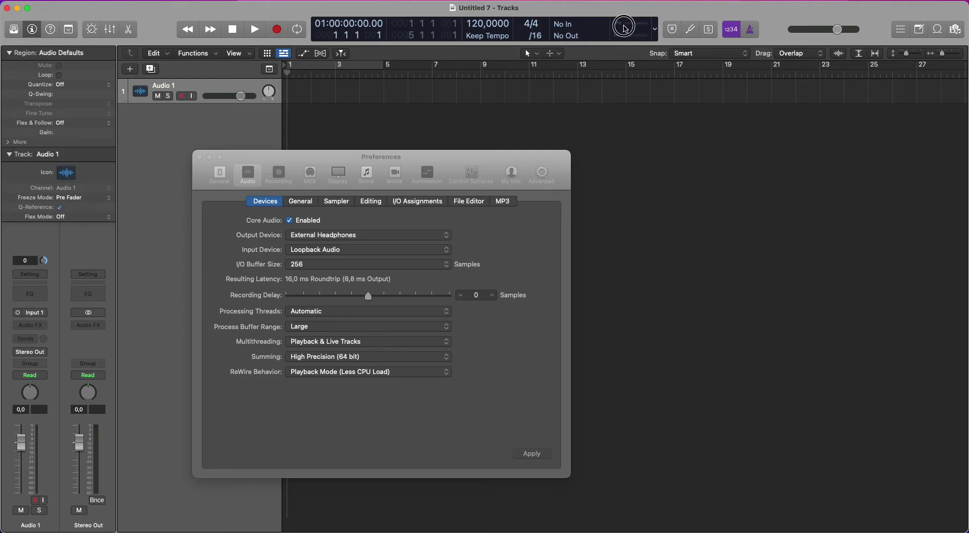
double_click(626, 29)
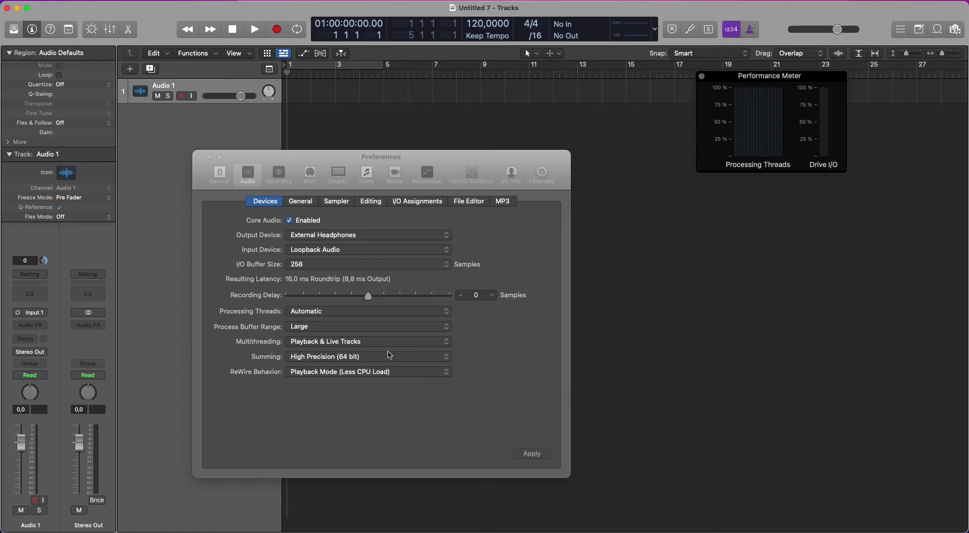
Examine the Summing and ReWire Behavior options in the Audio Devices preferences
click(388, 356)
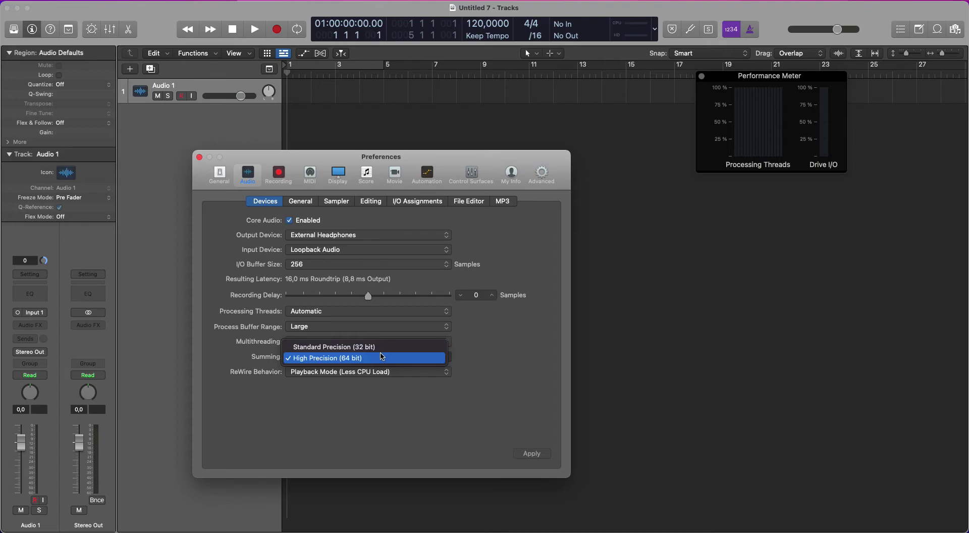
click(387, 359)
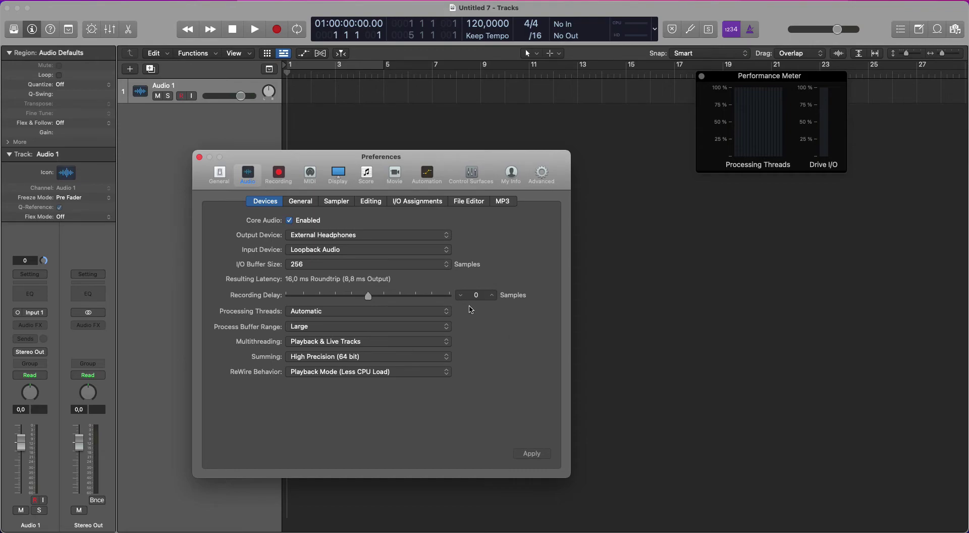
click(447, 356)
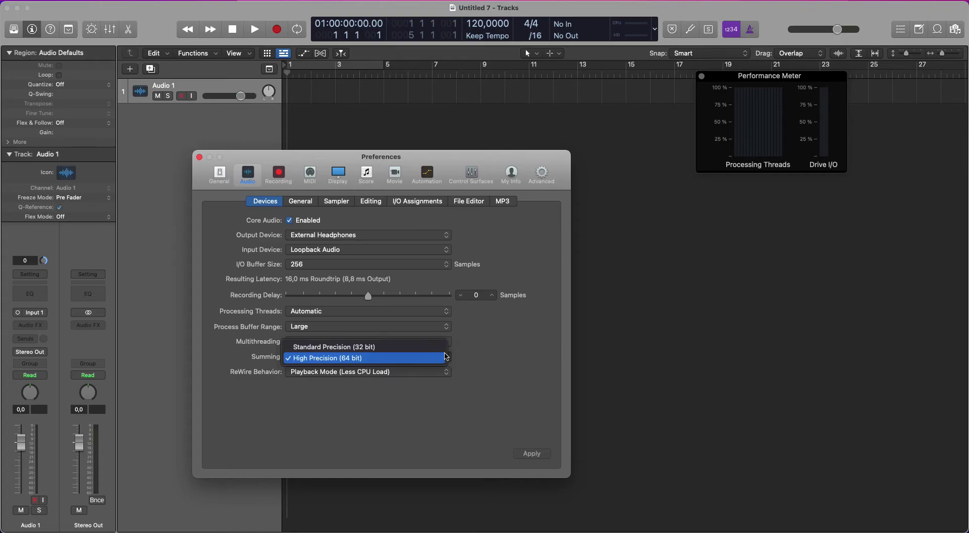
click(446, 358)
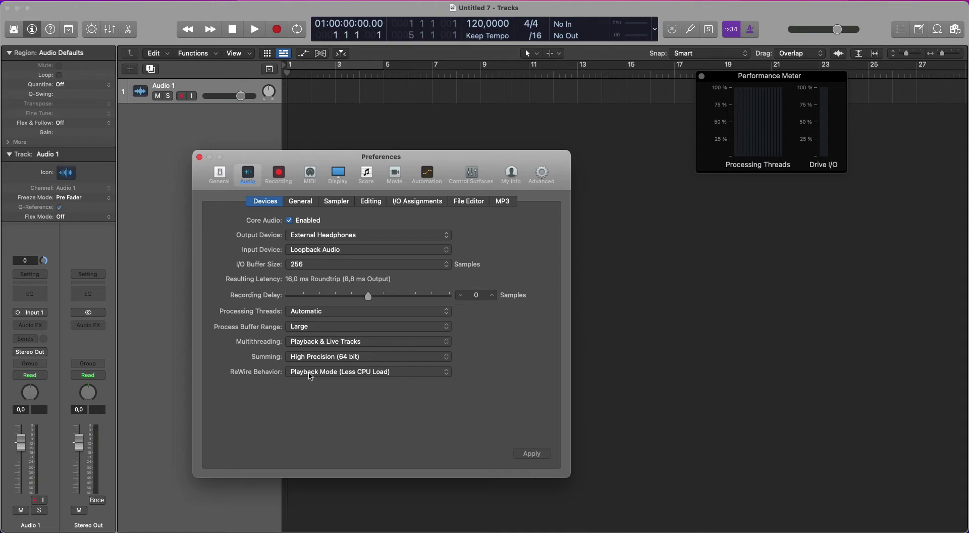
click(345, 372)
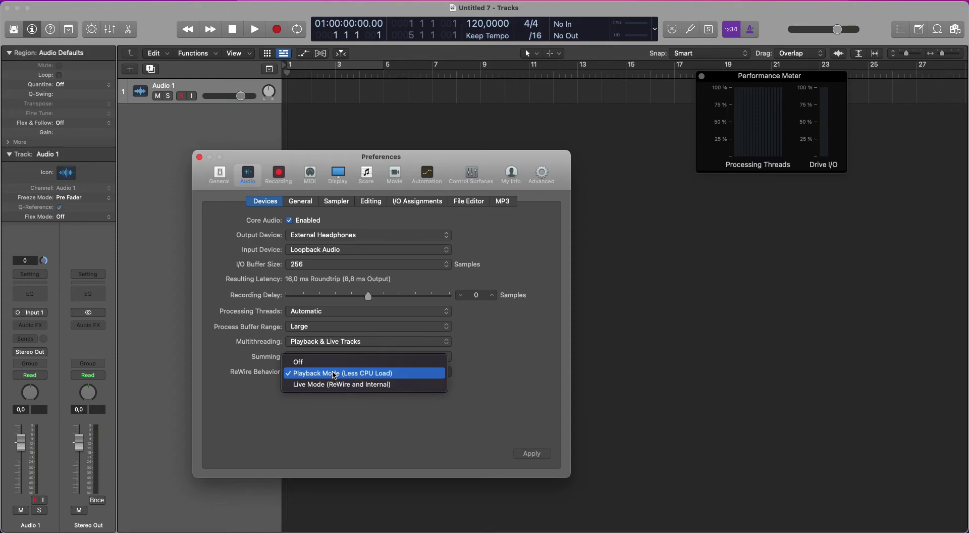
click(485, 367)
Enable input monitoring only for the focused track in the Audio General preferences and add a second audio track
click(304, 205)
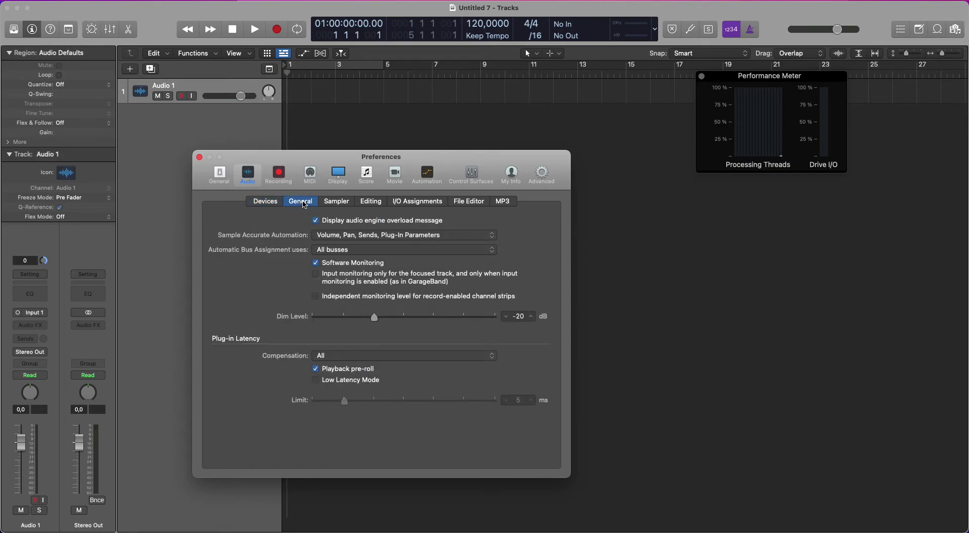
click(316, 275)
click(130, 69)
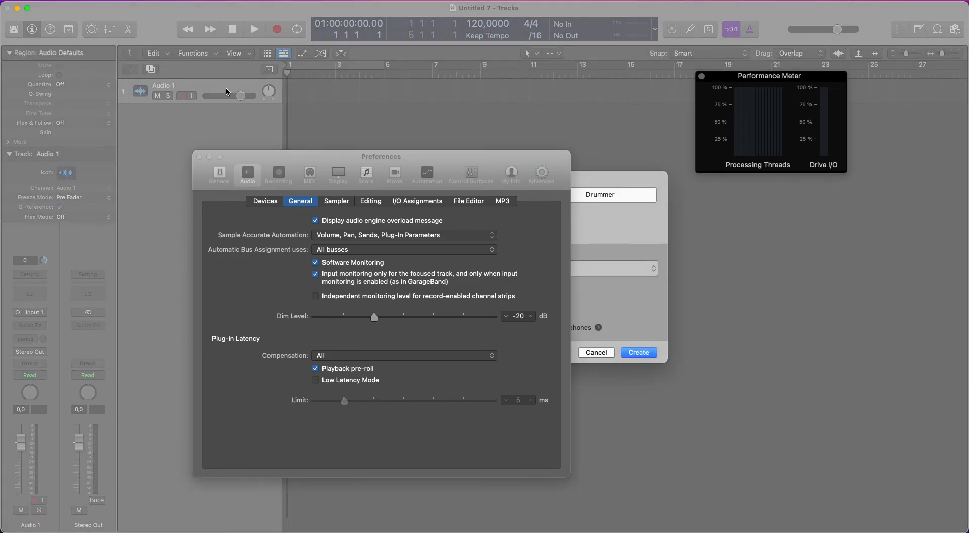
drag(437, 161, 314, 242)
click(638, 352)
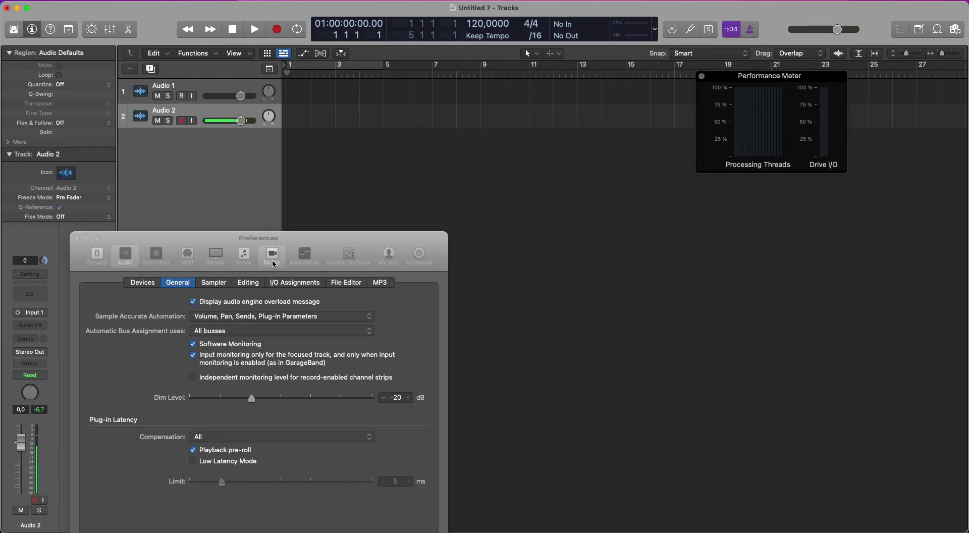
drag(310, 240, 442, 210)
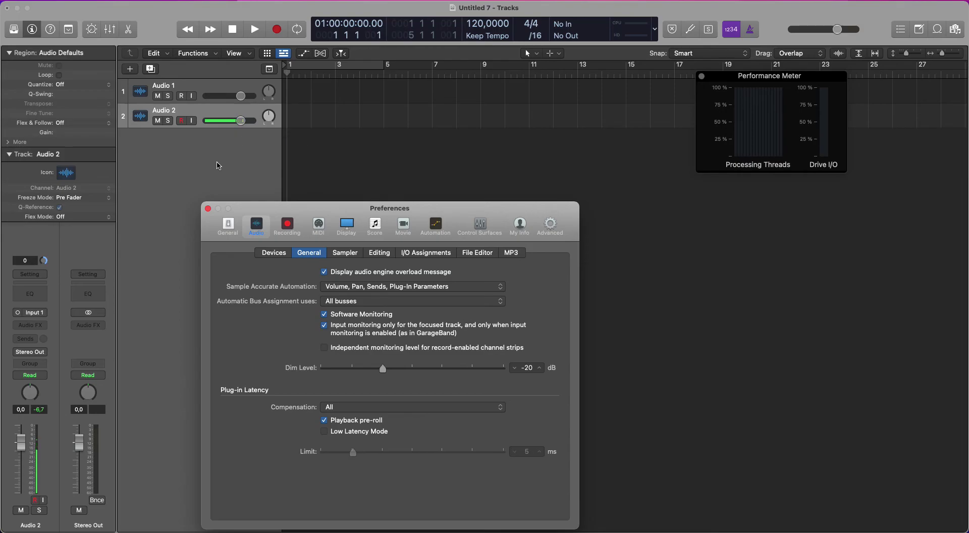
Disable input monitoring only for the focused track and test input monitoring on the Audio 1 track
click(325, 327)
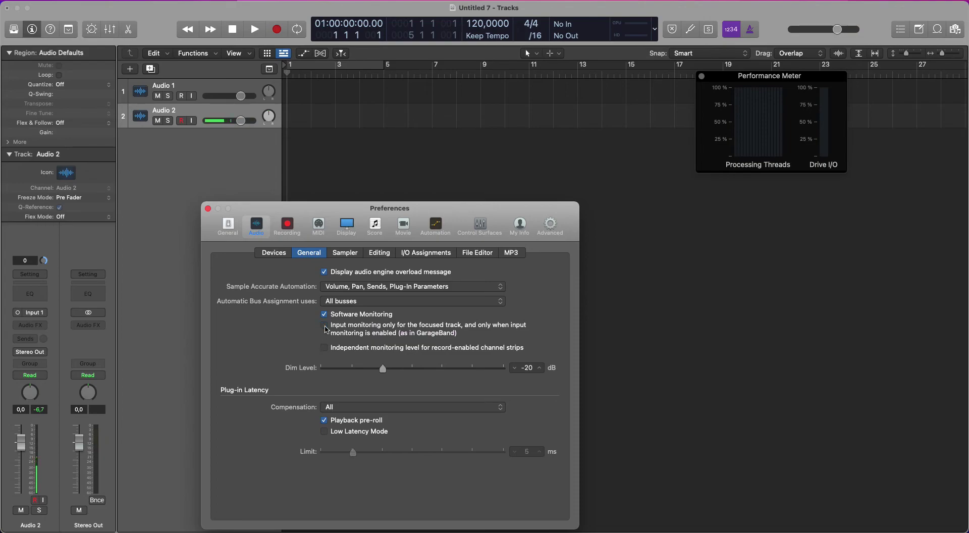
click(195, 96)
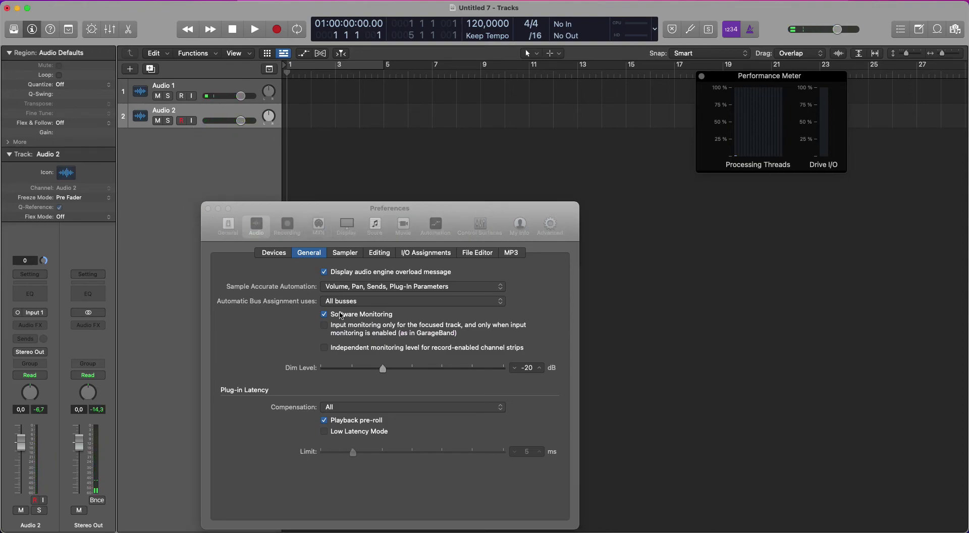
Open the Recording preferences and examine the Recording File Type options
click(295, 235)
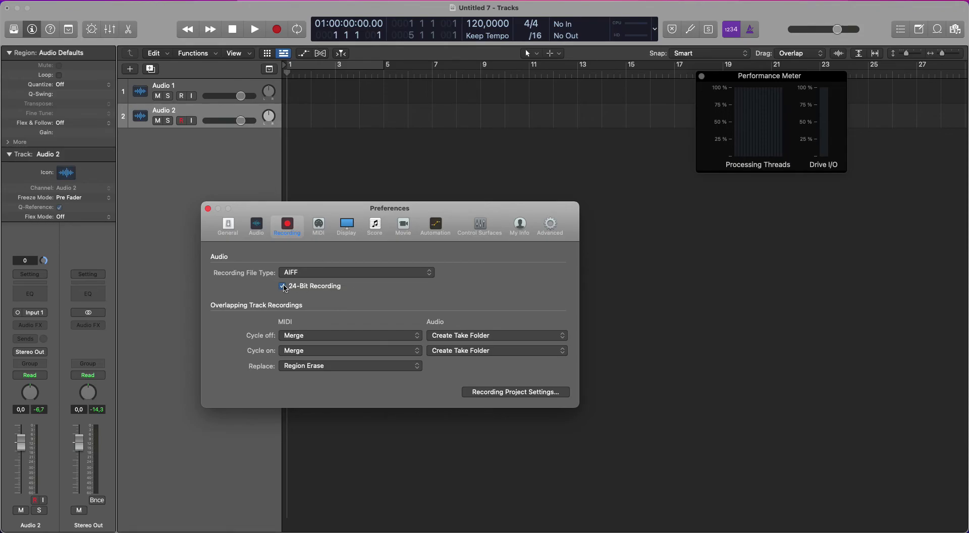
click(404, 273)
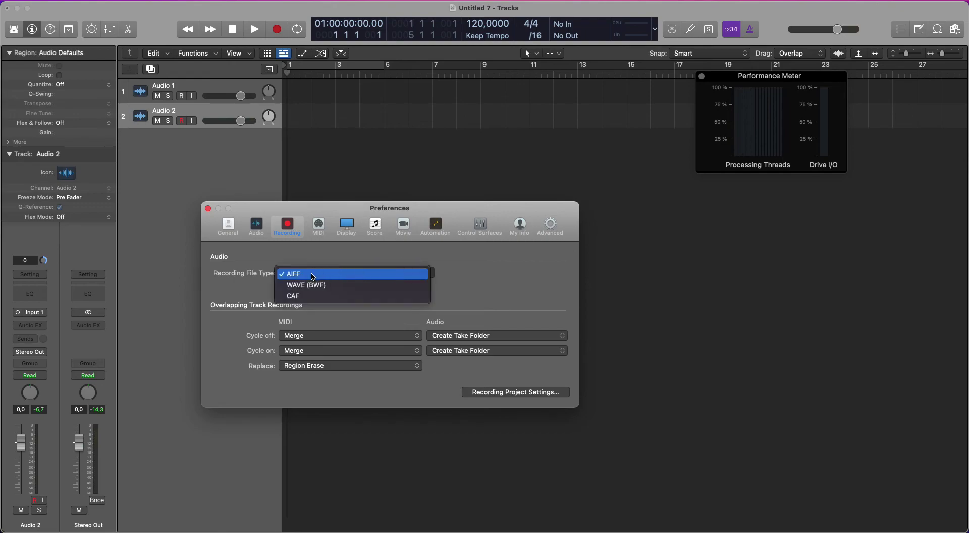
click(365, 271)
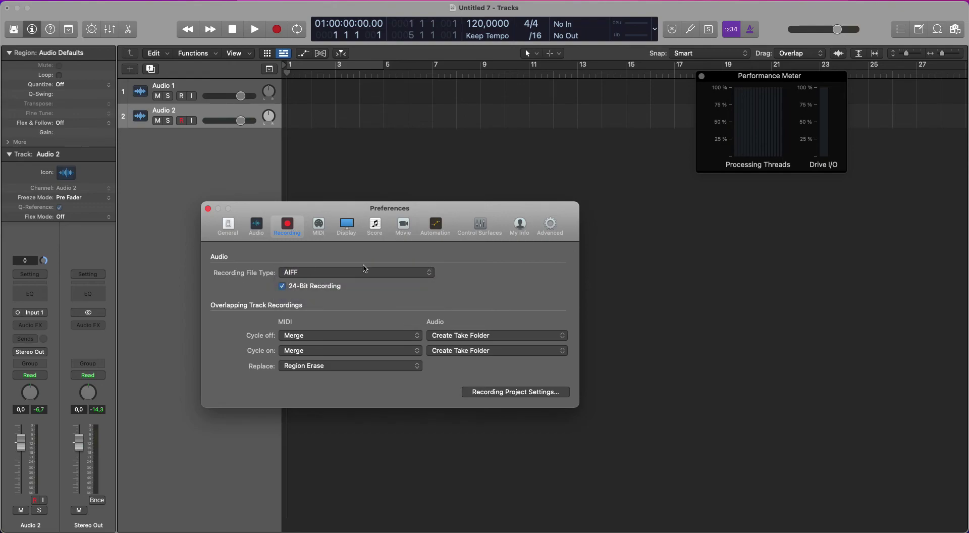
click(426, 276)
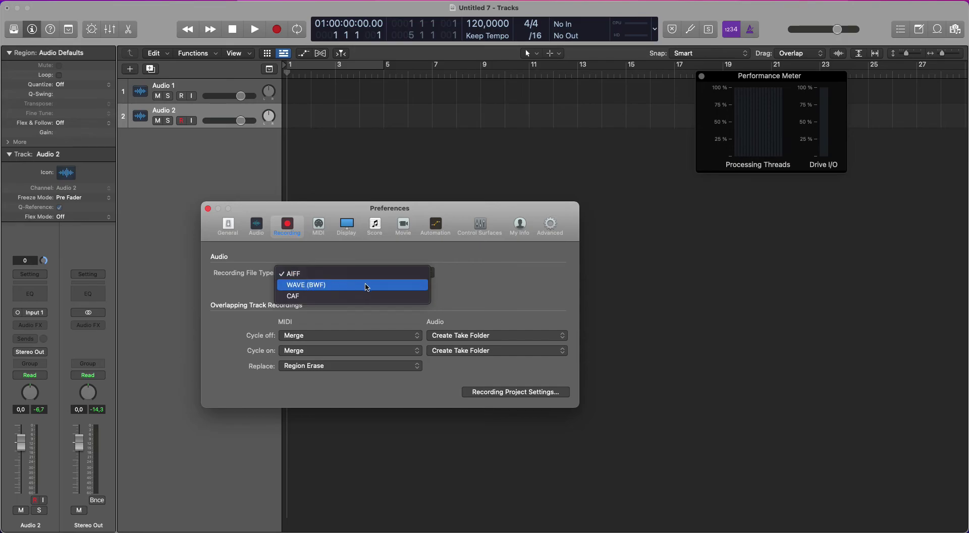
click(520, 286)
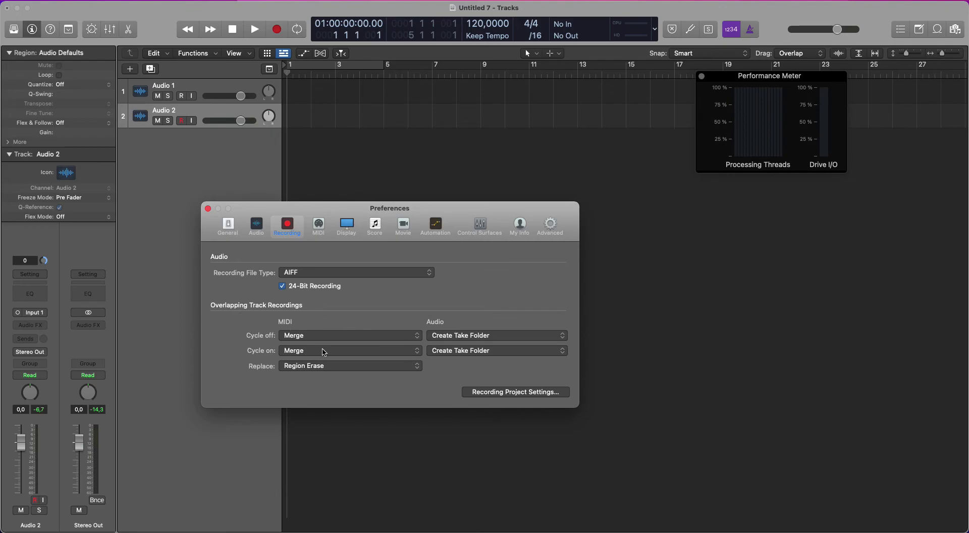
Set the Track Color in the Display preferences for tracks to Static and back to Auto-assign - 96 colors
click(343, 224)
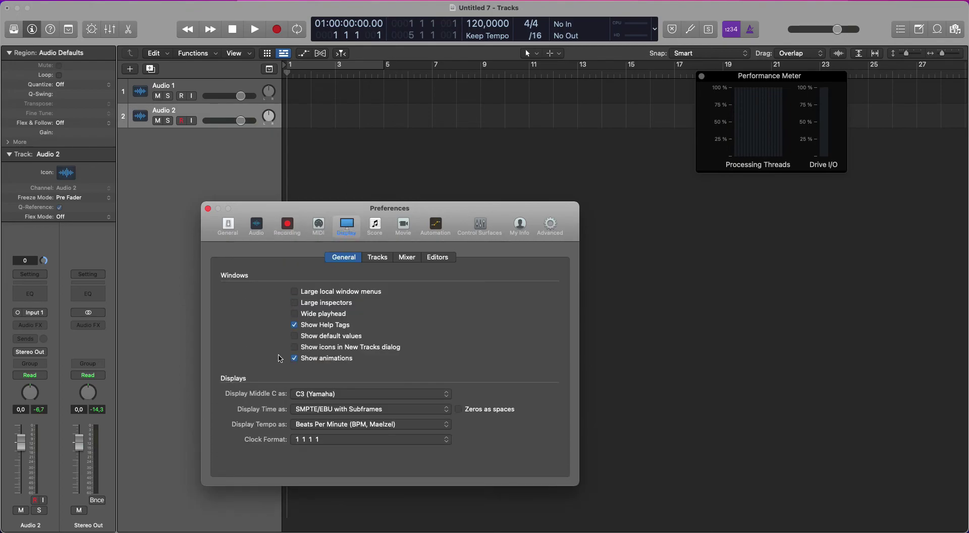
click(382, 259)
click(367, 311)
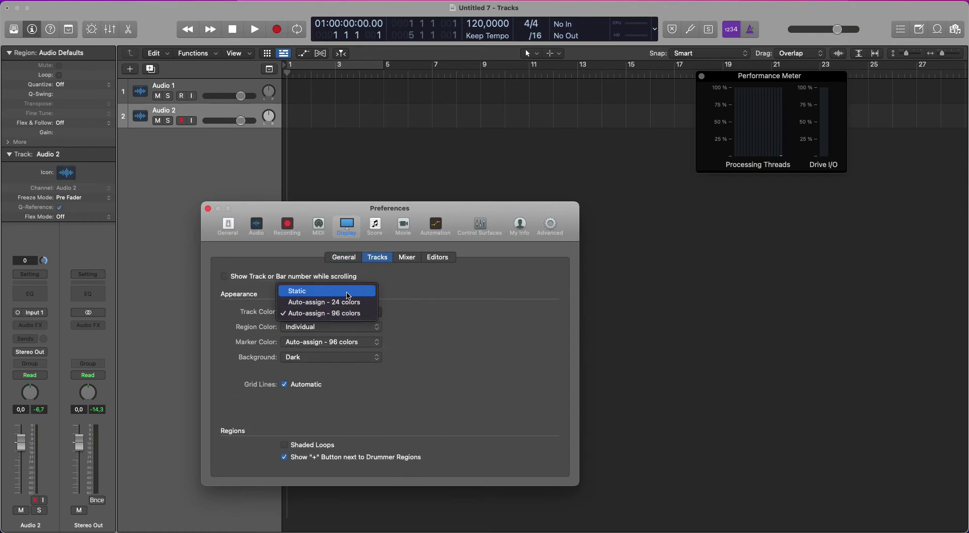
click(348, 296)
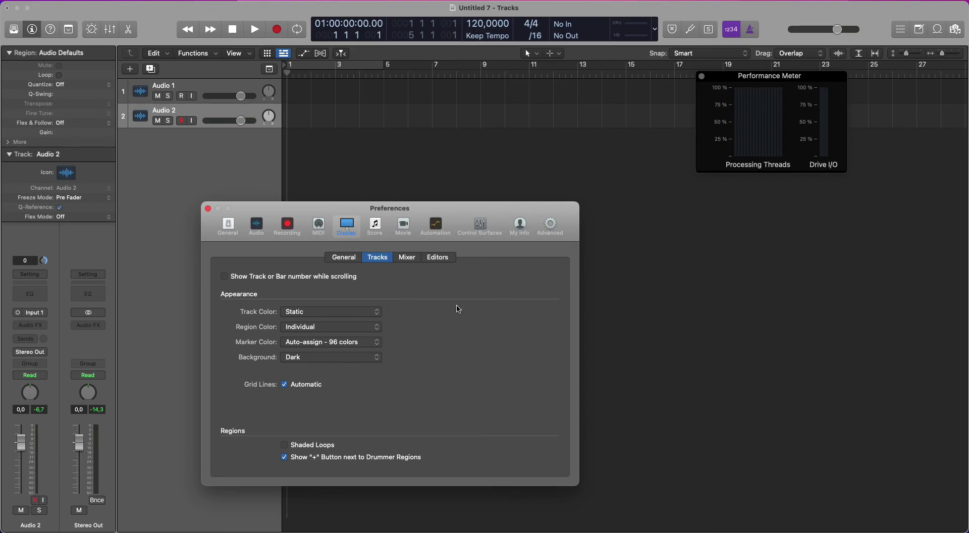
click(364, 315)
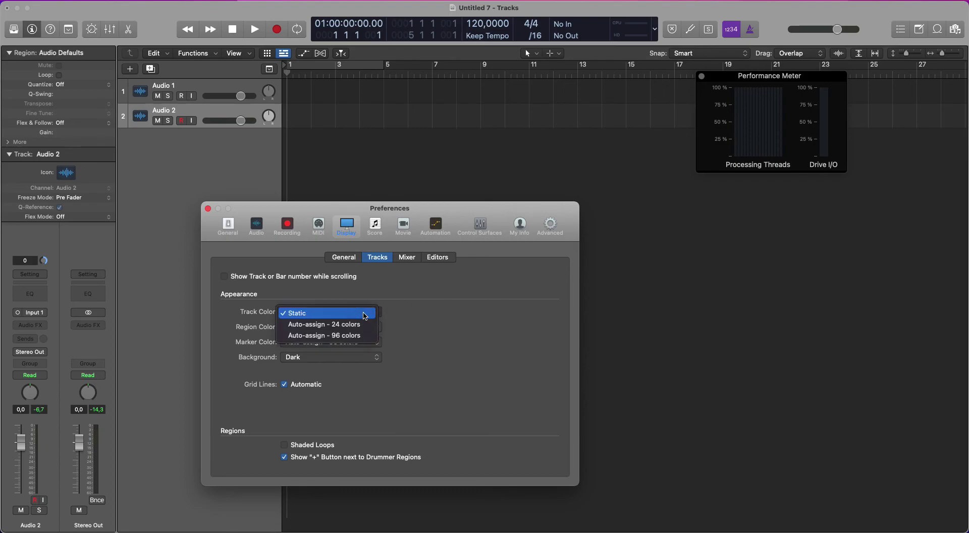
click(342, 339)
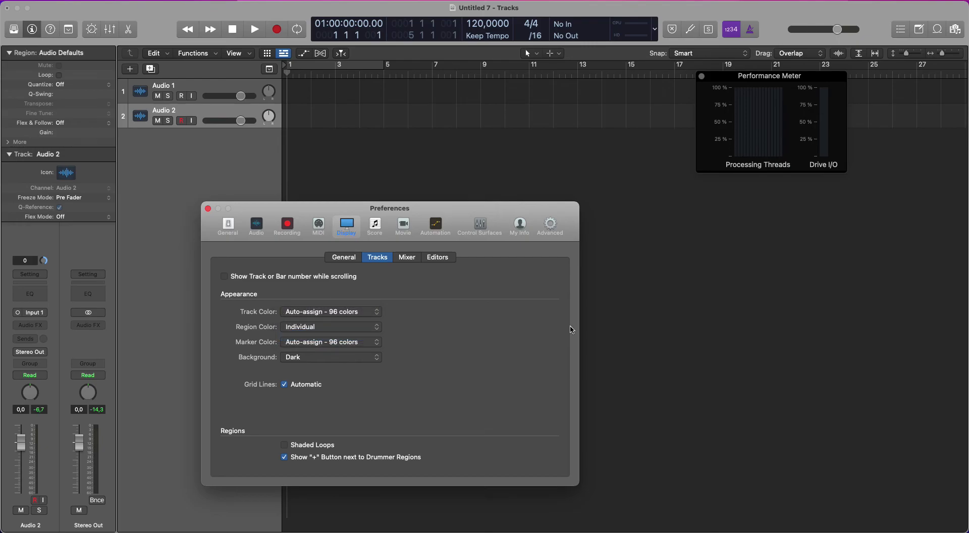
Move the Preferences window off the track list and switch the Tracks background to Bright and back to Dark
drag(407, 206, 591, 207)
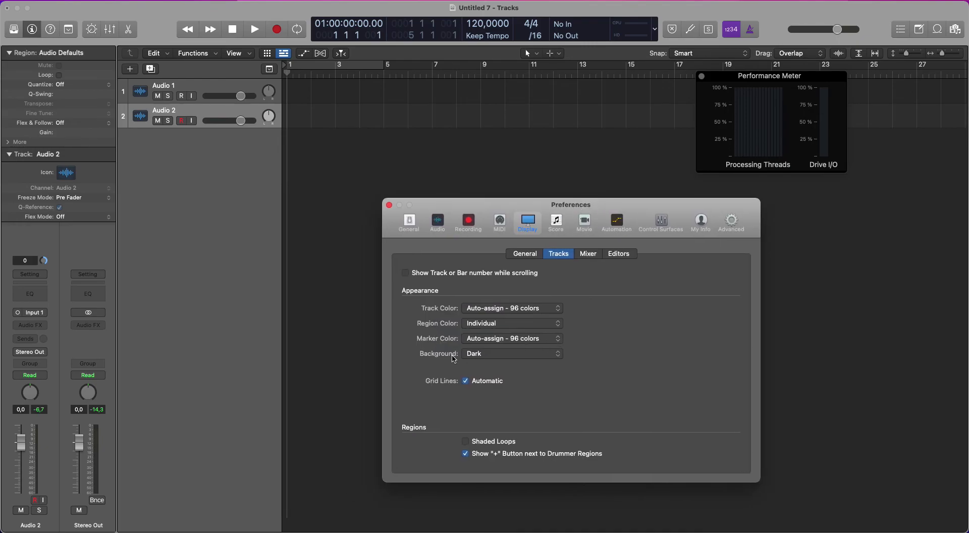
click(488, 354)
click(493, 366)
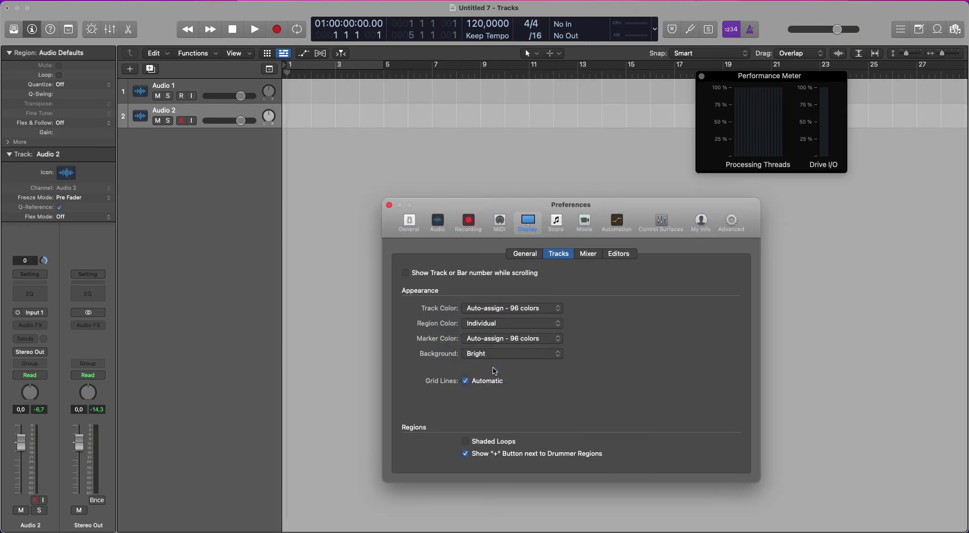
click(549, 357)
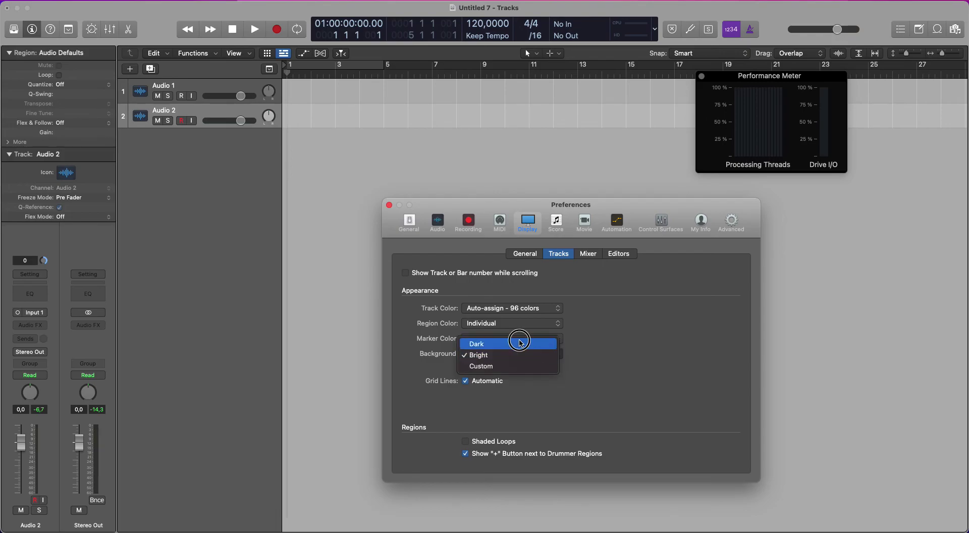
click(522, 343)
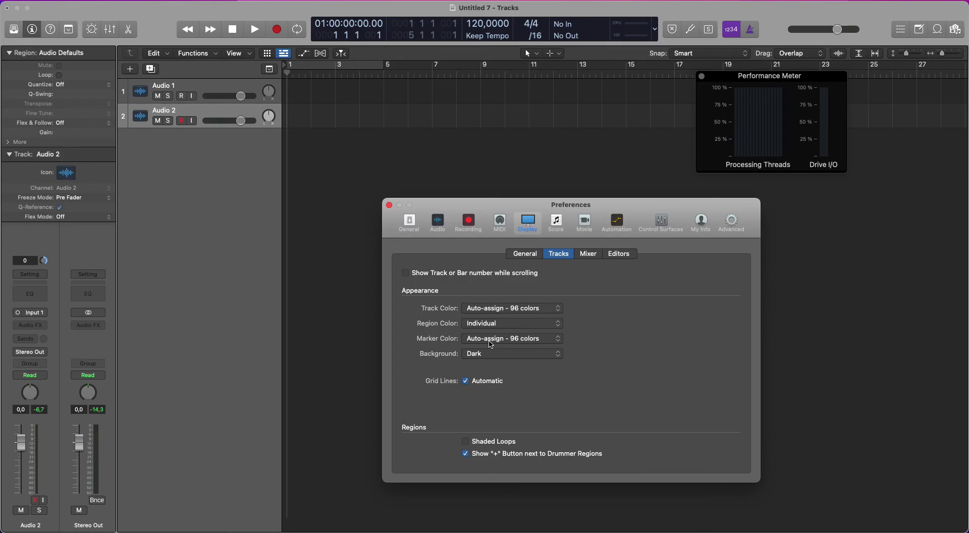
Close the preferences, create 25 new audio tracks and show the mixer
click(137, 72)
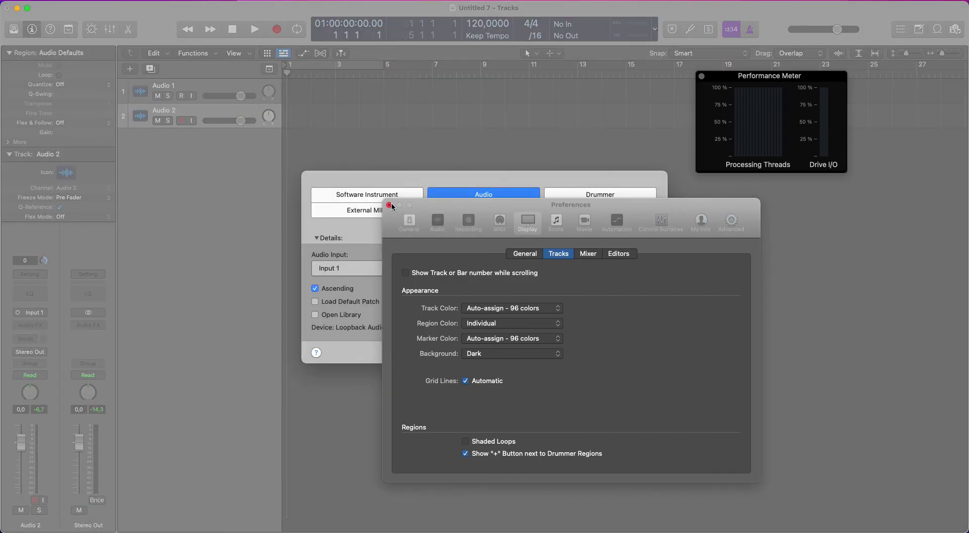
click(389, 206)
click(503, 354)
text(25)
key(Return)
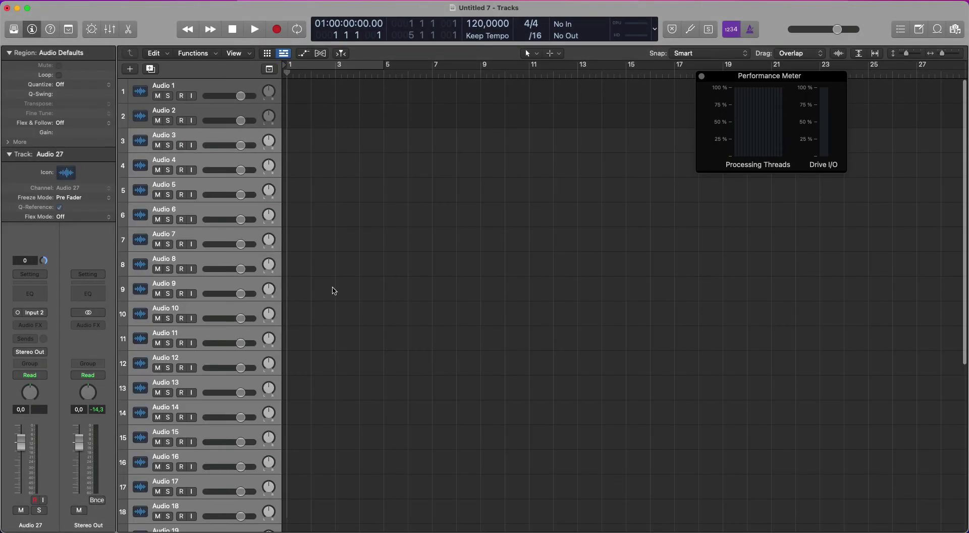
key(x)
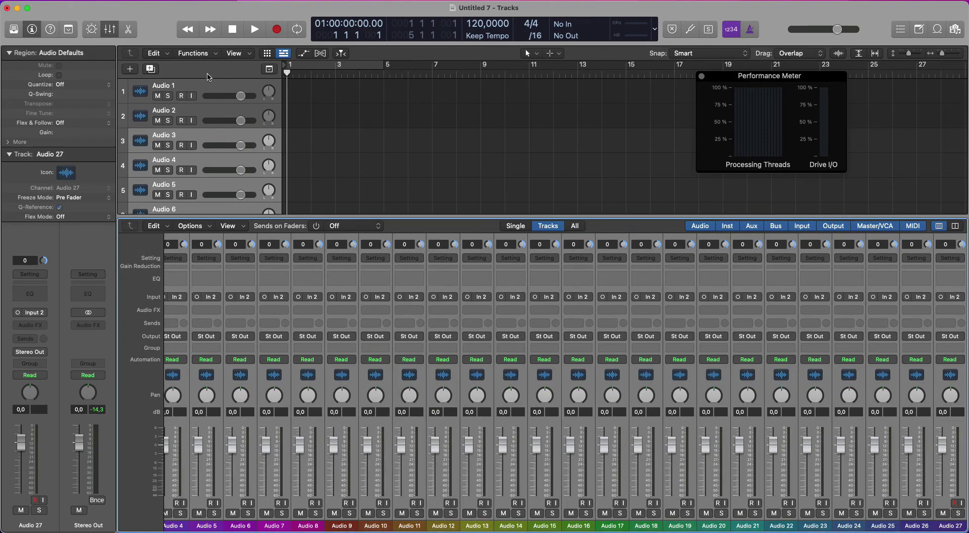
Reopen the Display preferences for tracks and move the window aside to view the track colors in the mixer
click(59, 1)
mouse_move(60, 25)
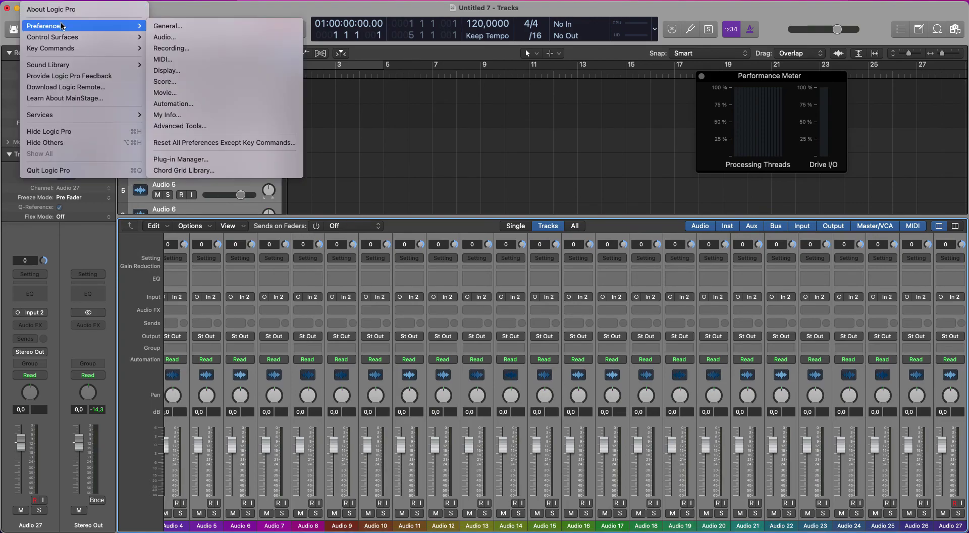
click(207, 30)
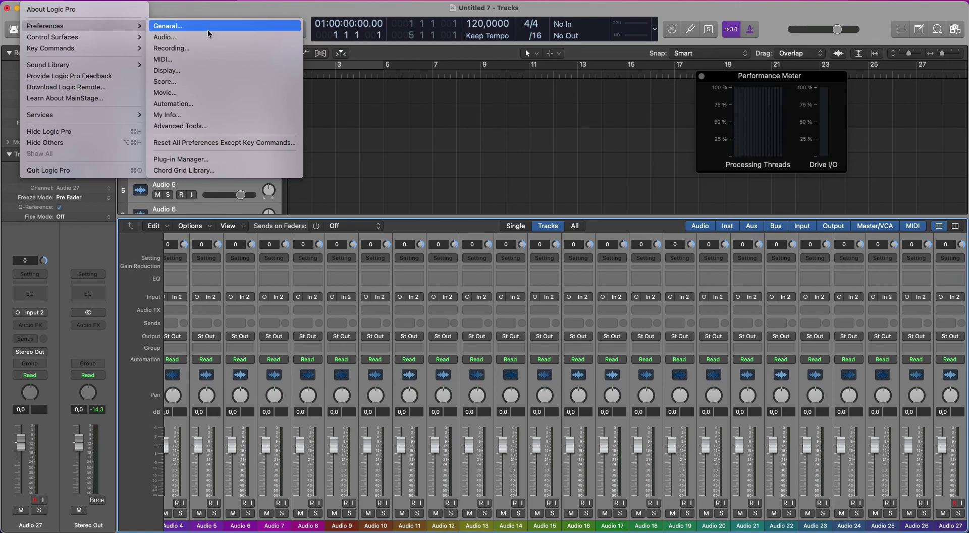
click(528, 222)
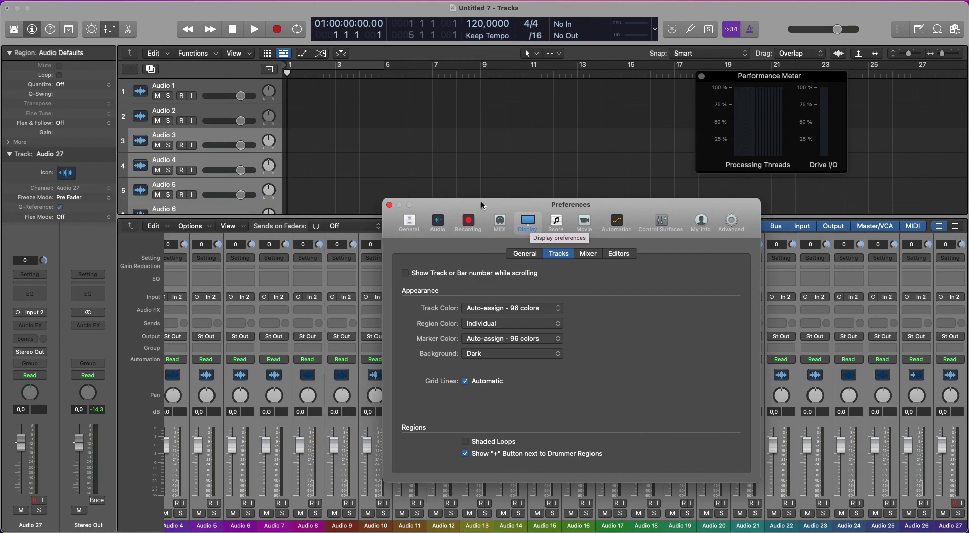
drag(461, 201, 256, 197)
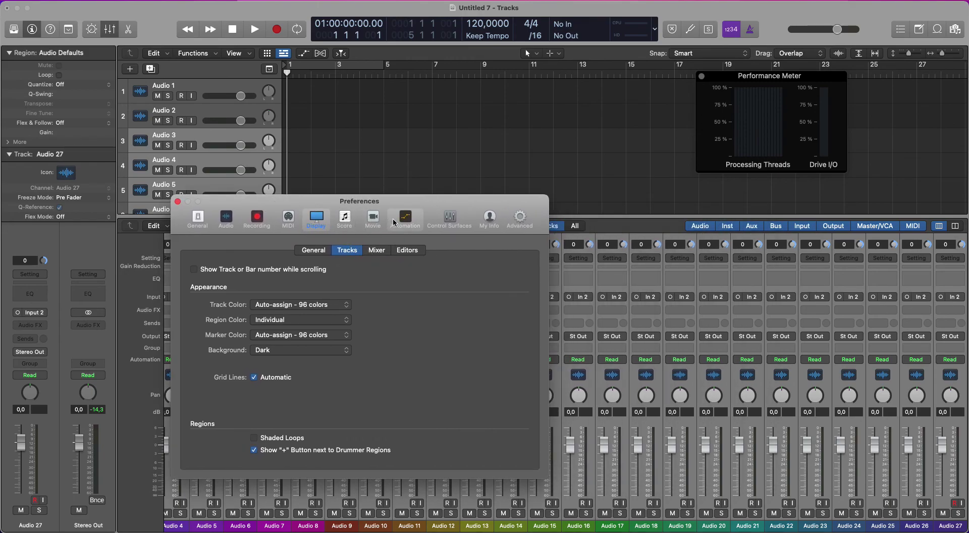
Examine the Mixer and Editors display preferences and the My Info preferences, and close the Preferences window
click(388, 253)
click(413, 251)
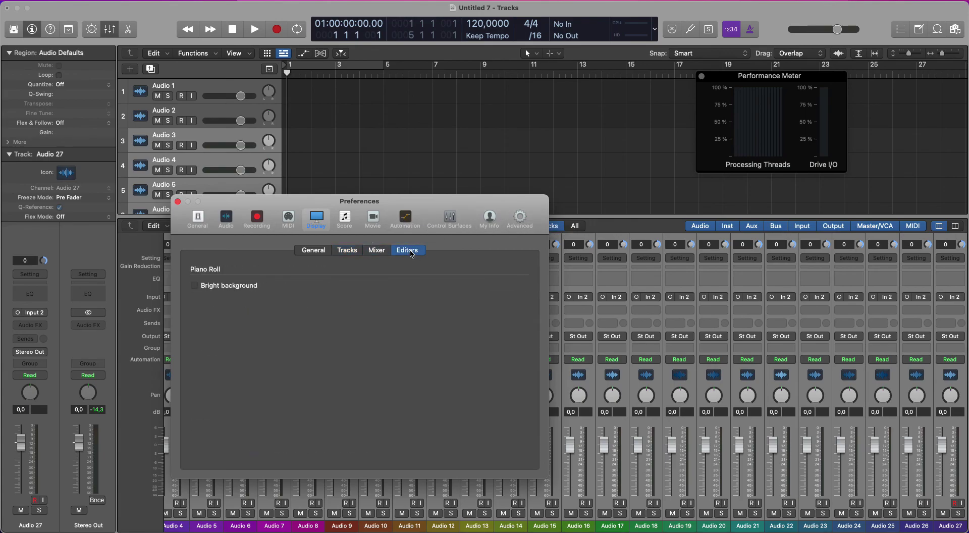
click(494, 218)
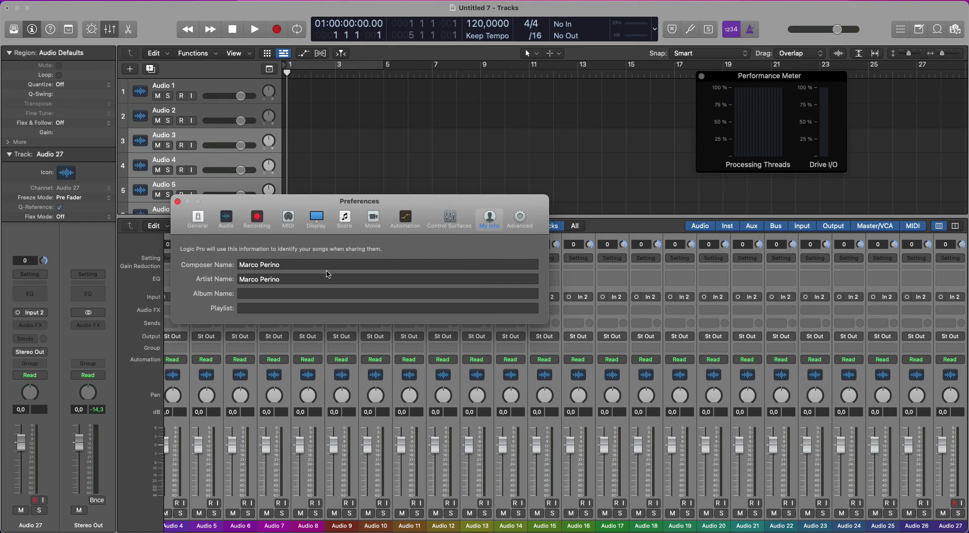
click(178, 202)
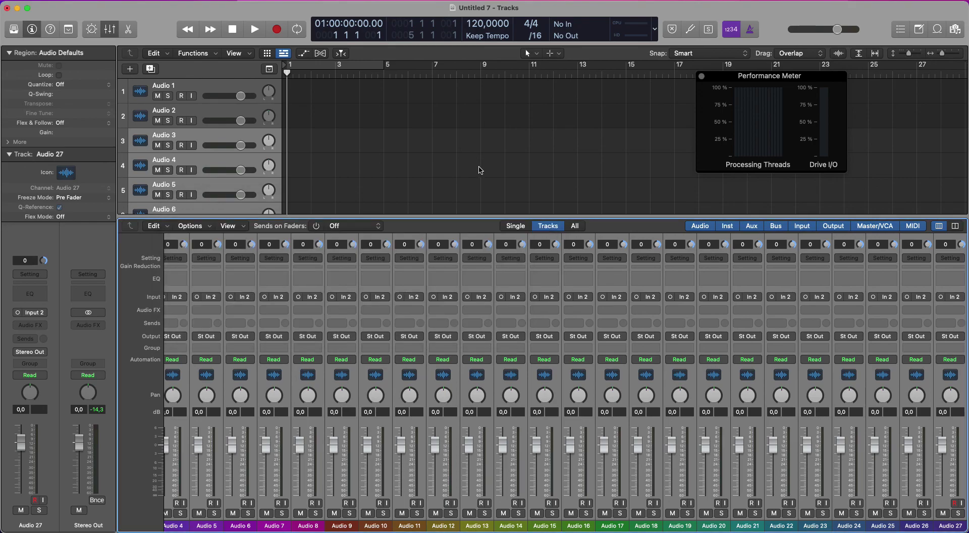
Examine the ID3 tag settings for an MP3 bounce of the project and cancel the bounce
key(super+b)
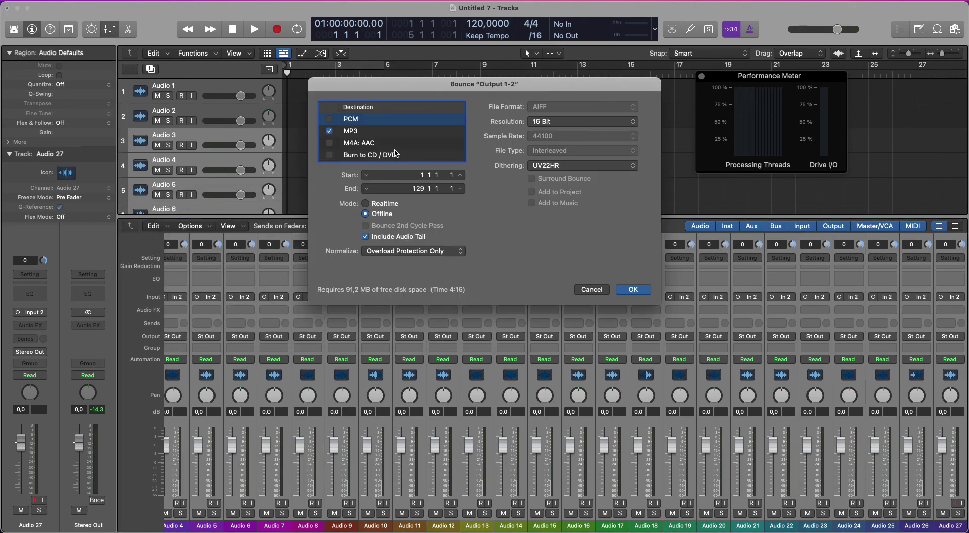
click(356, 131)
click(532, 200)
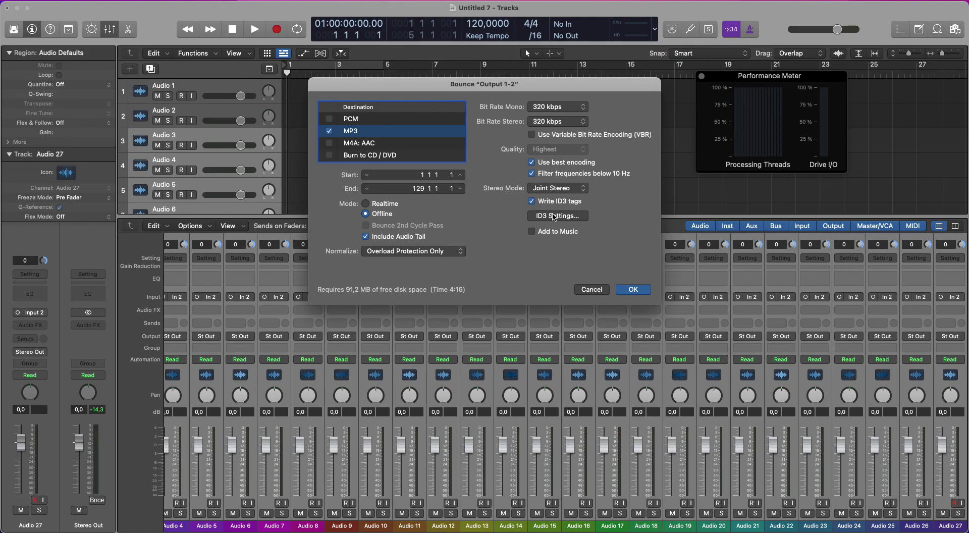
click(557, 216)
scroll(472, 201, down, 5)
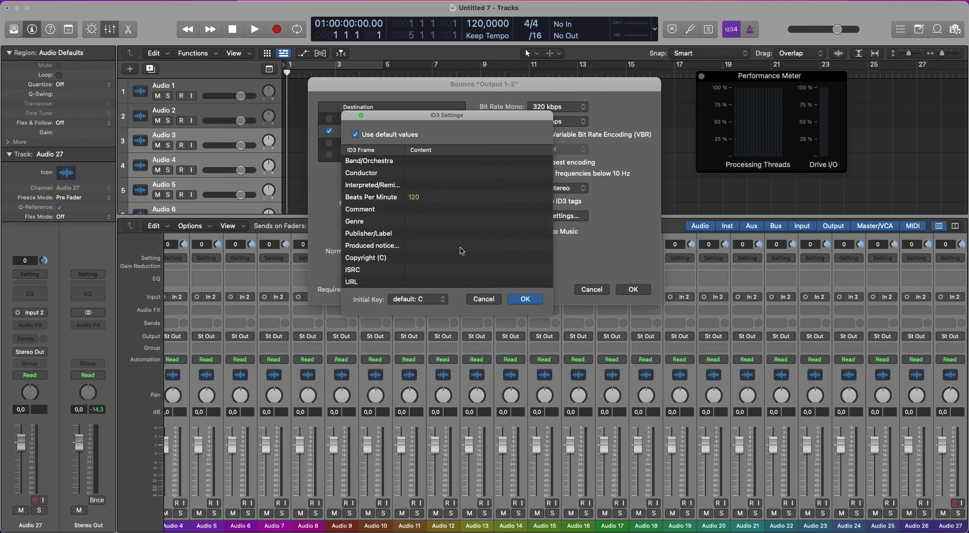
click(483, 298)
click(591, 290)
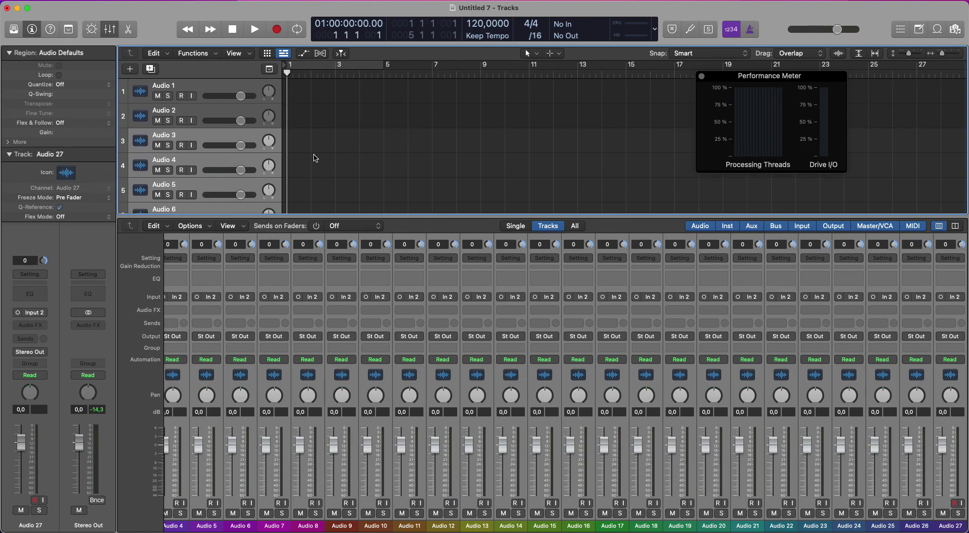
click(44, 2)
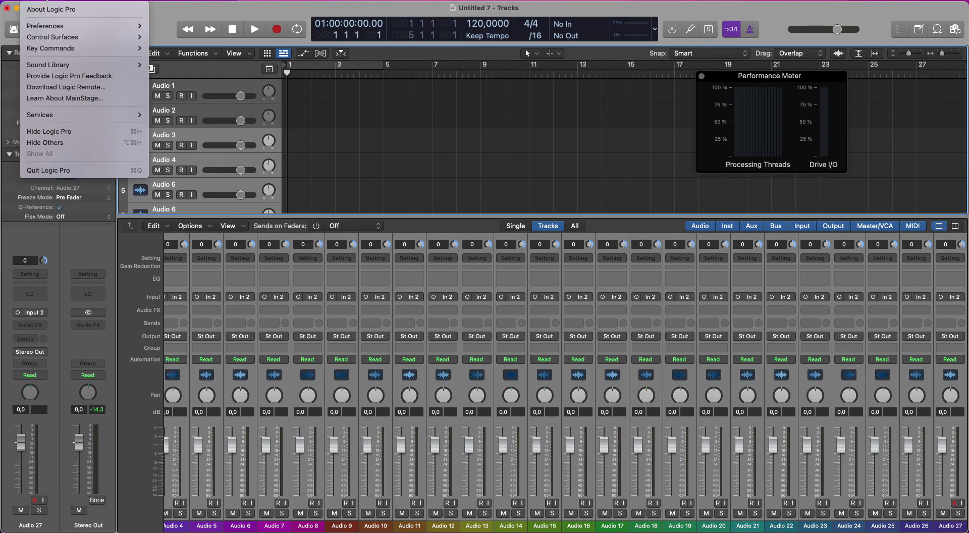
mouse_move(68, 26)
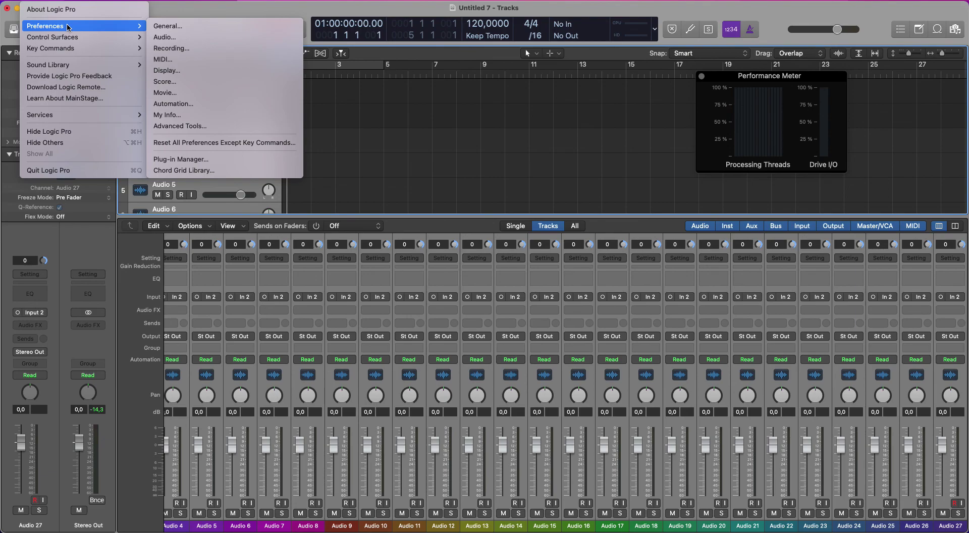
click(392, 134)
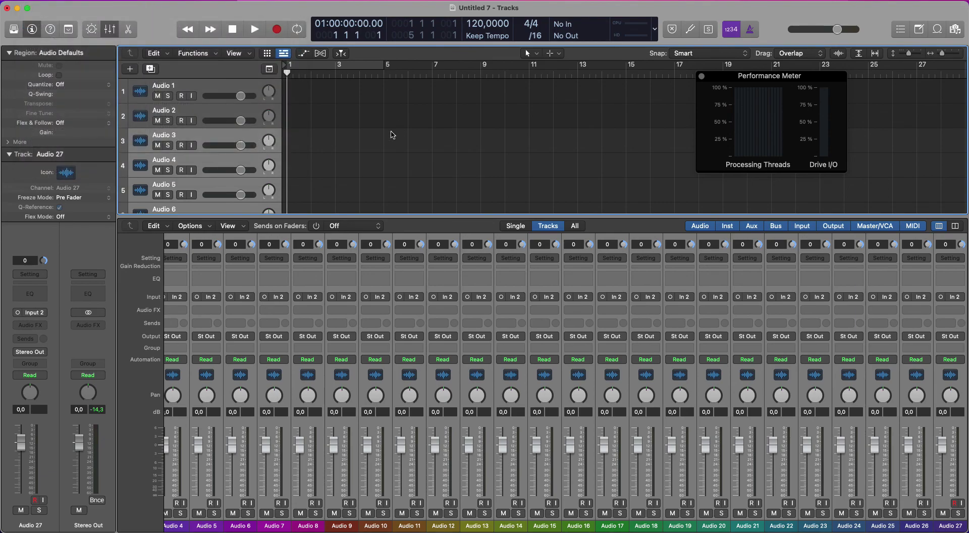